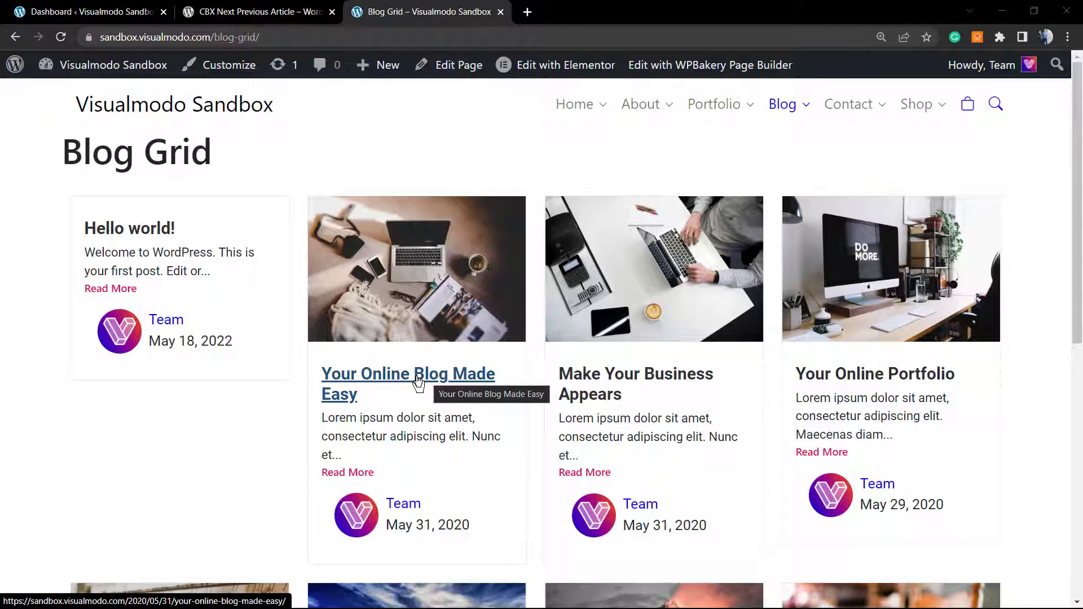
Open the 'Your Online Blog Made Easy' post and scroll down to its post navigation.
left_click(419, 382)
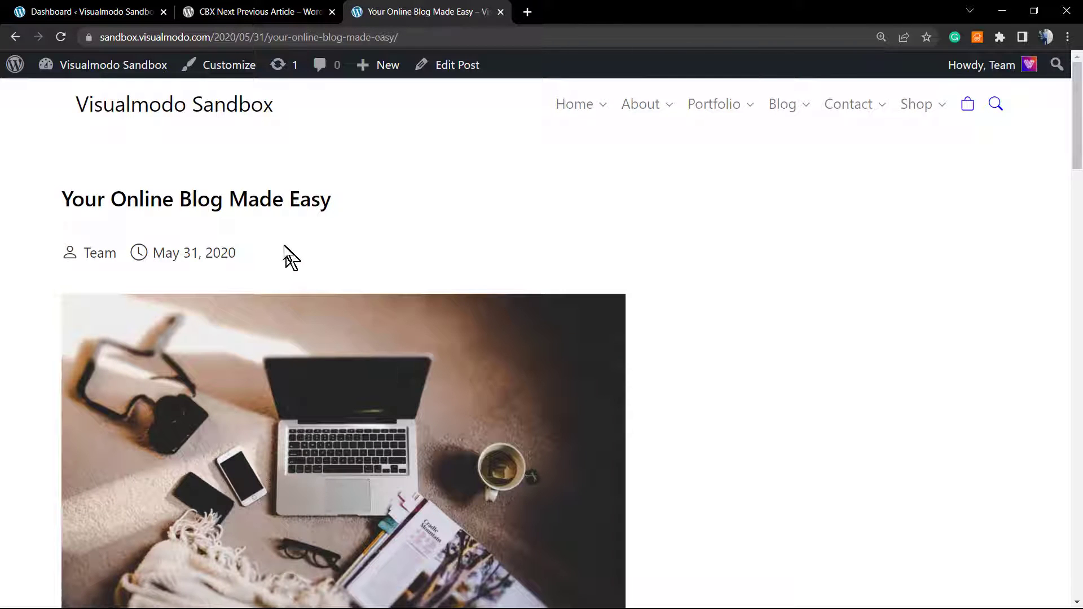
scroll(281, 245, "down", 2)
scroll(280, 245, "down", 15)
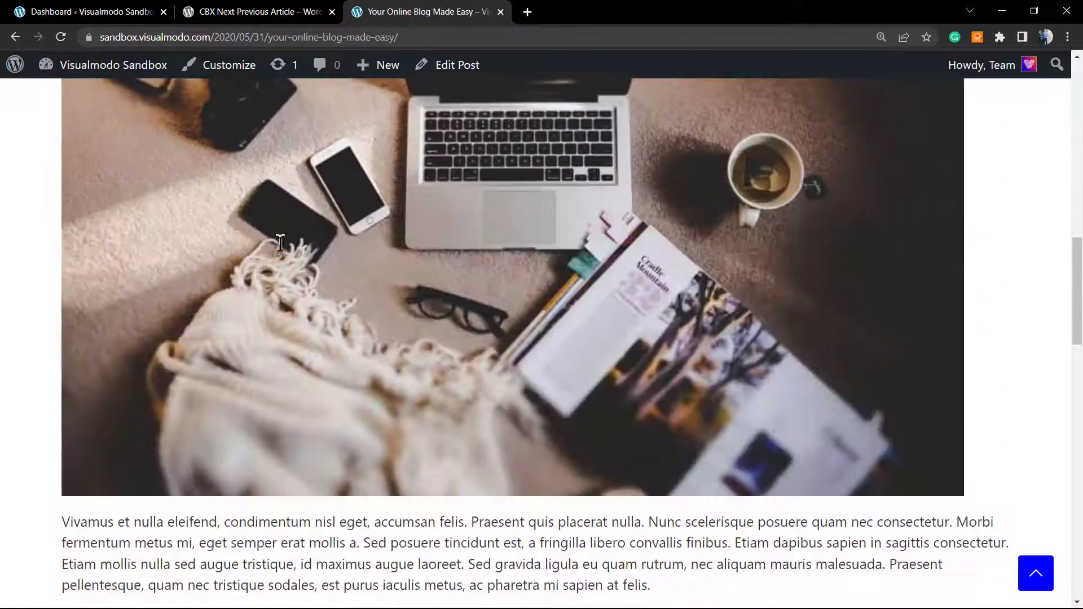
scroll(280, 245, "down", 8)
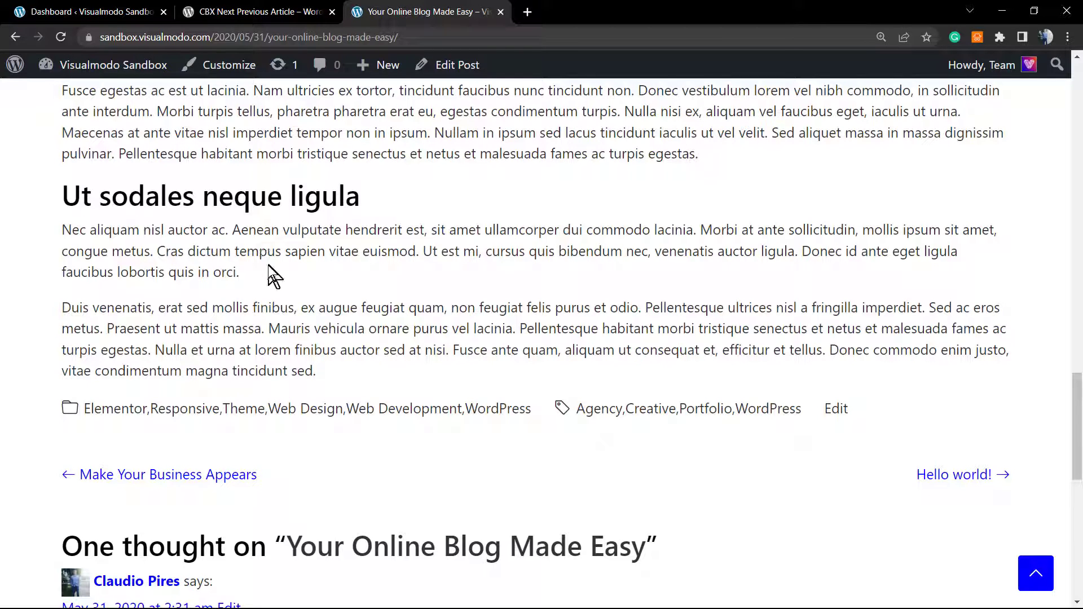
scroll(270, 294, "down", 1)
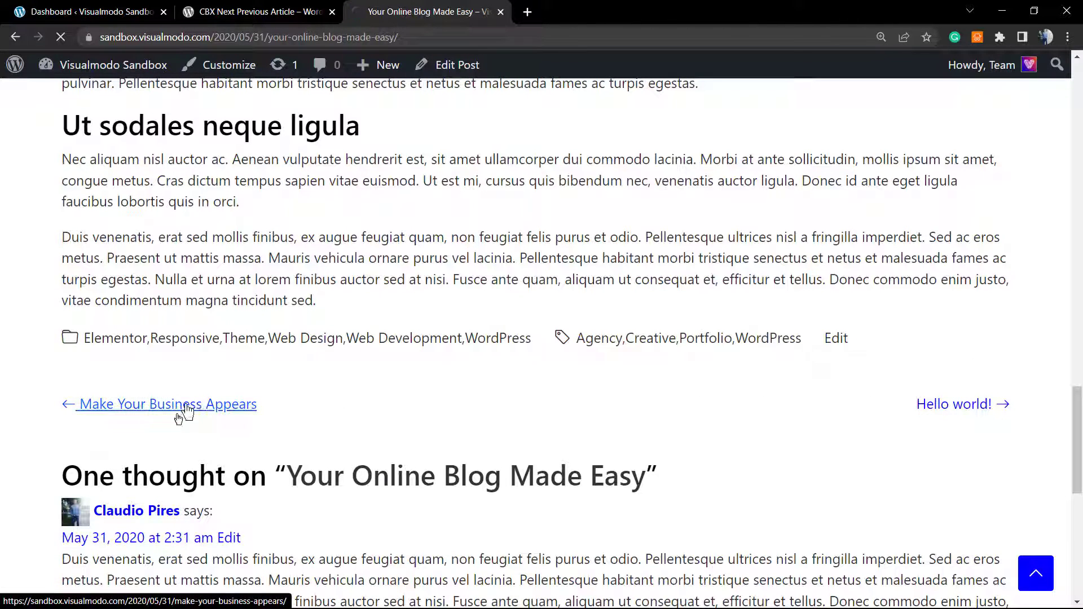
Visit the previous post 'Make Your Business Appears', then follow its next-post link back.
left_click(236, 405)
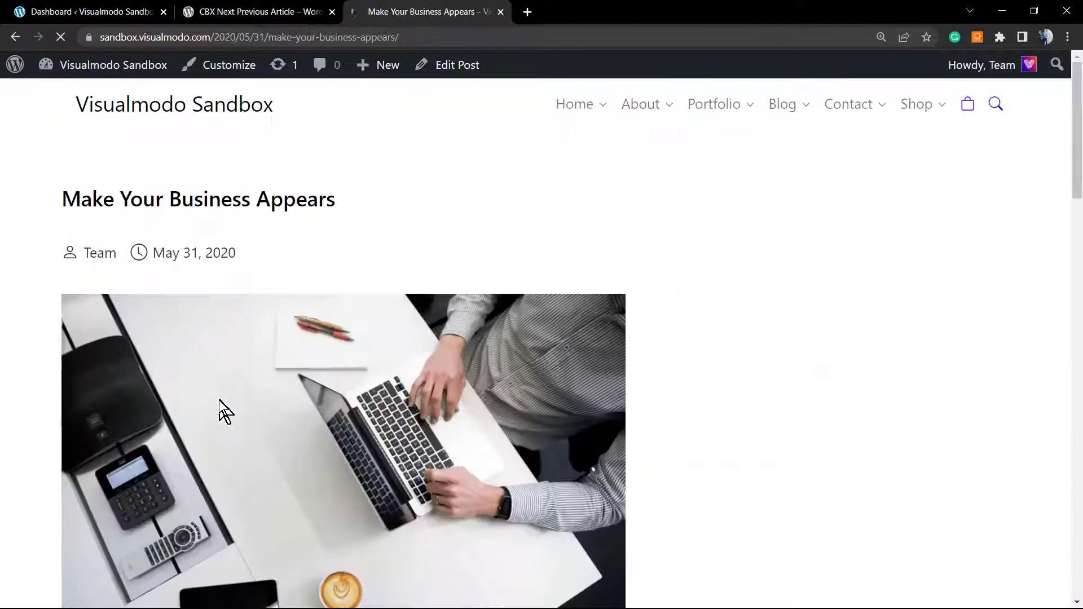
scroll(395, 358, "down", 7)
scroll(620, 373, "down", 20)
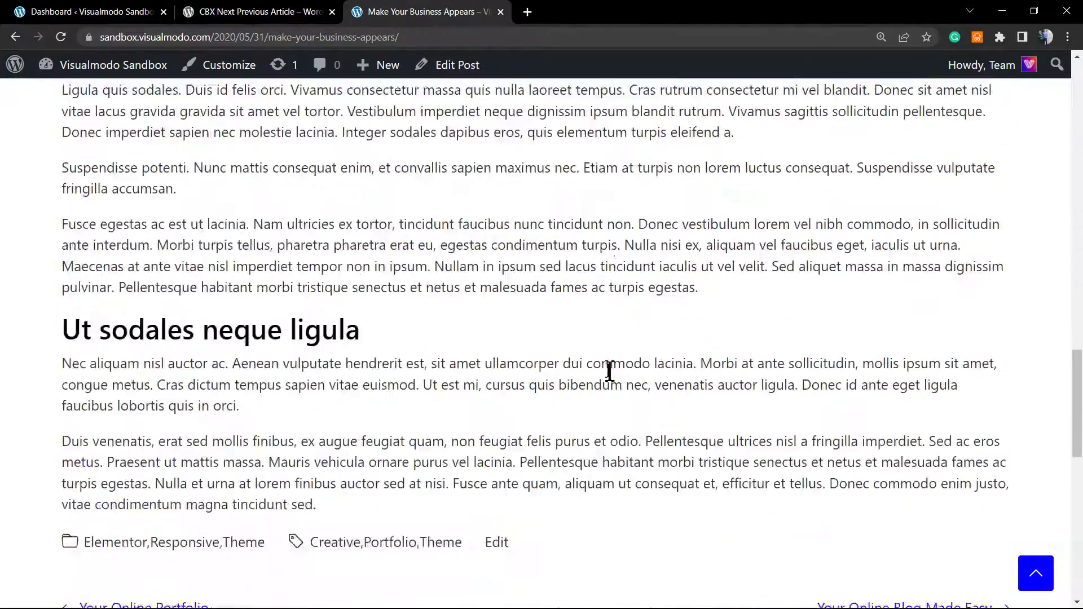
scroll(625, 357, "up", 10)
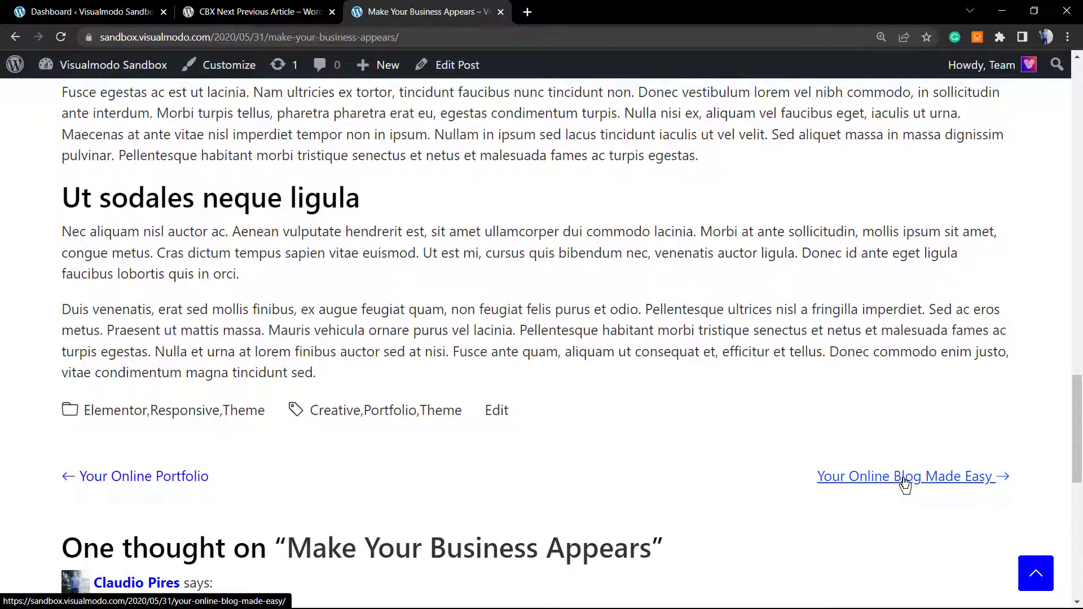
left_click(892, 482)
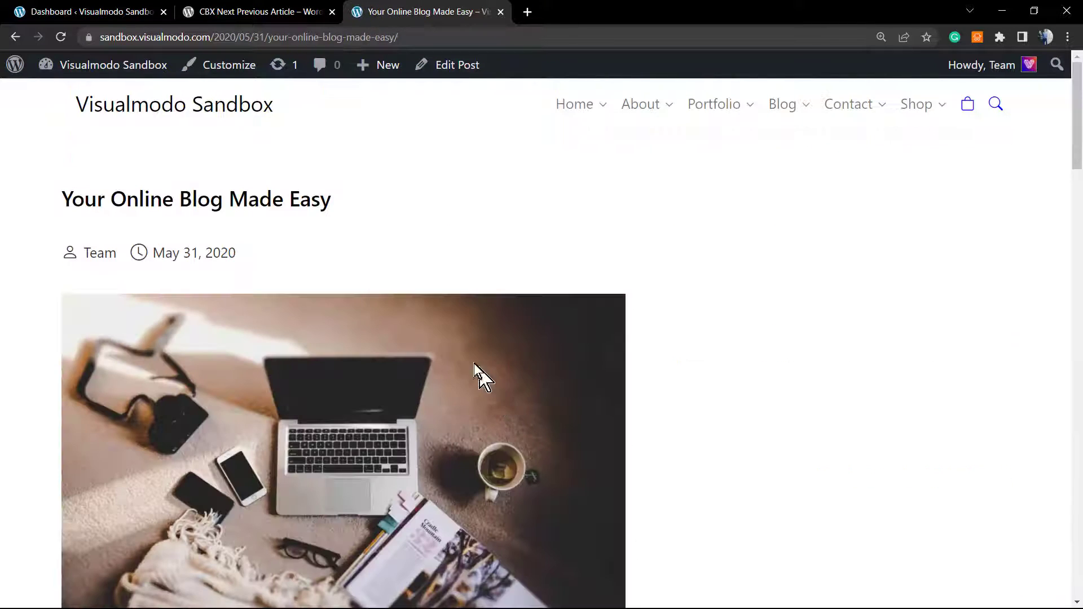
scroll(468, 360, "down", 10)
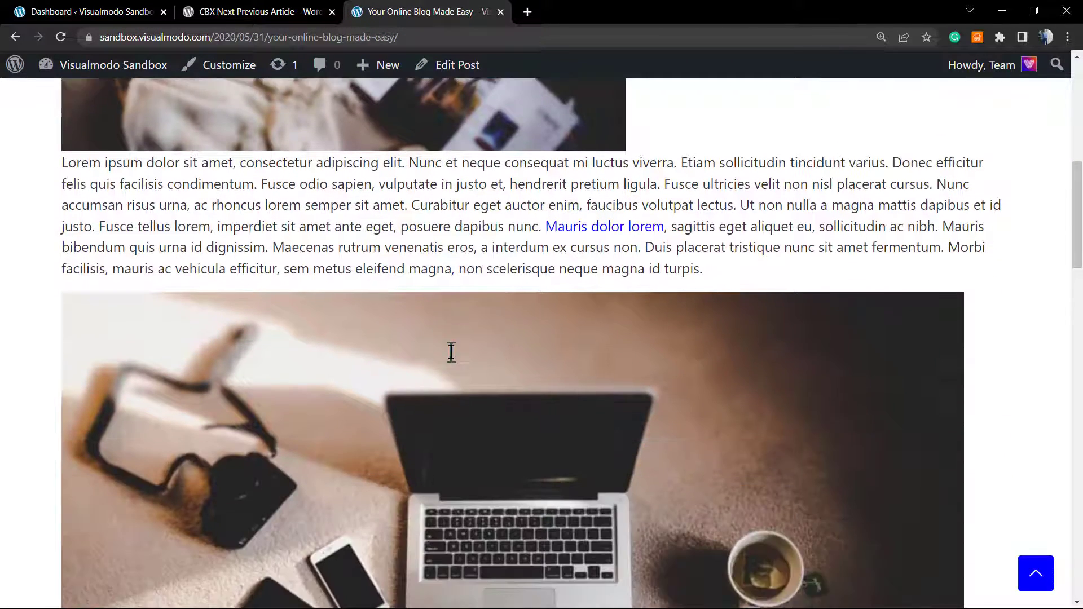
scroll(451, 351, "down", 10)
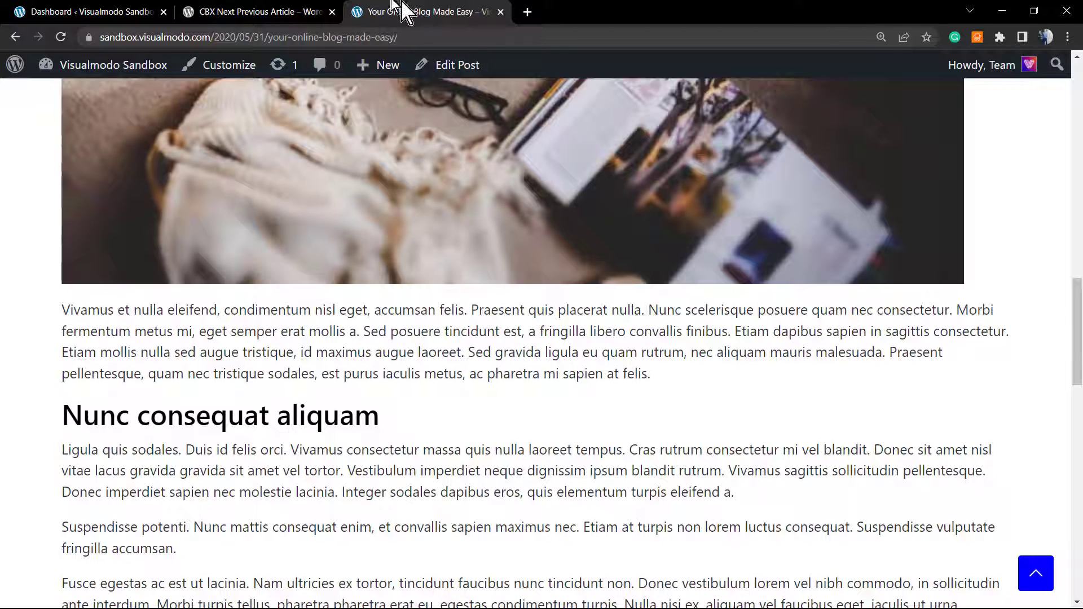
Select the name 'CBX Next Previous Article' on its wordpress.org page, then go to the Dashboard.
left_click(241, 11)
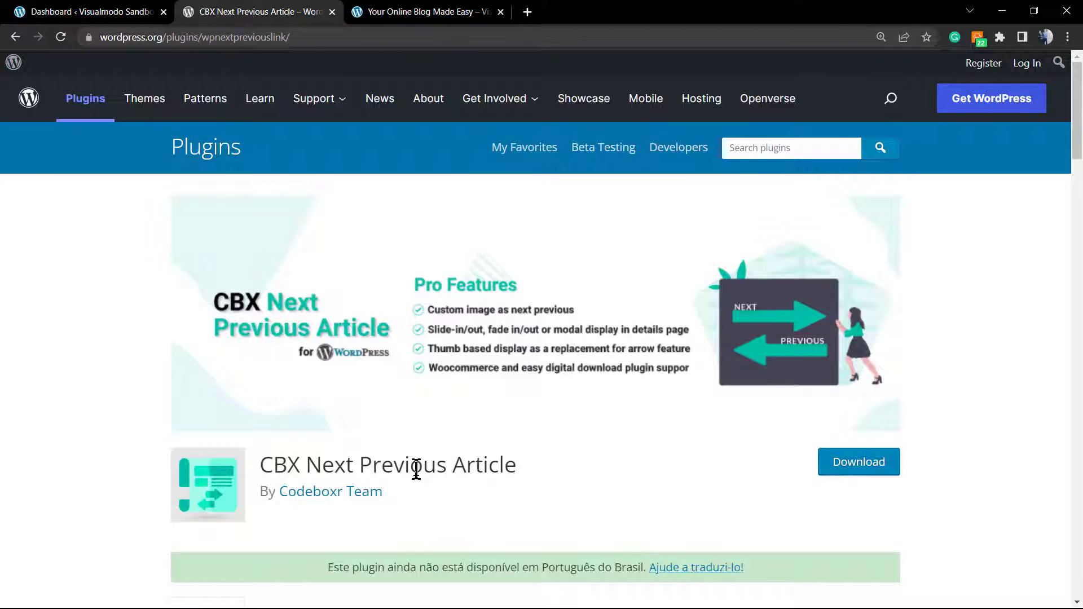
left_click(390, 8)
scroll(424, 484, "down", 7)
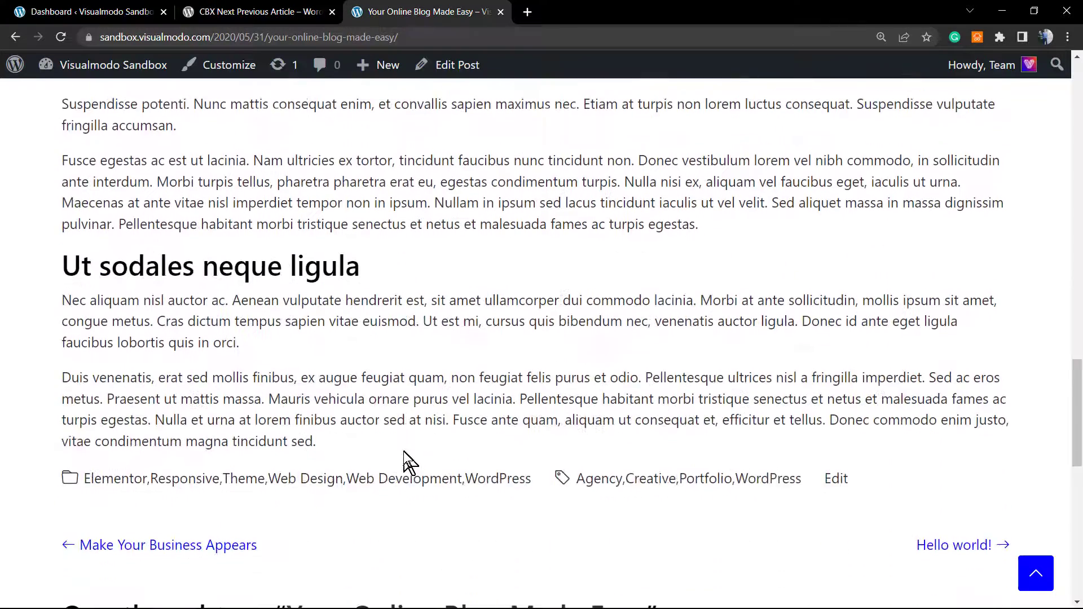
scroll(404, 454, "down", 2)
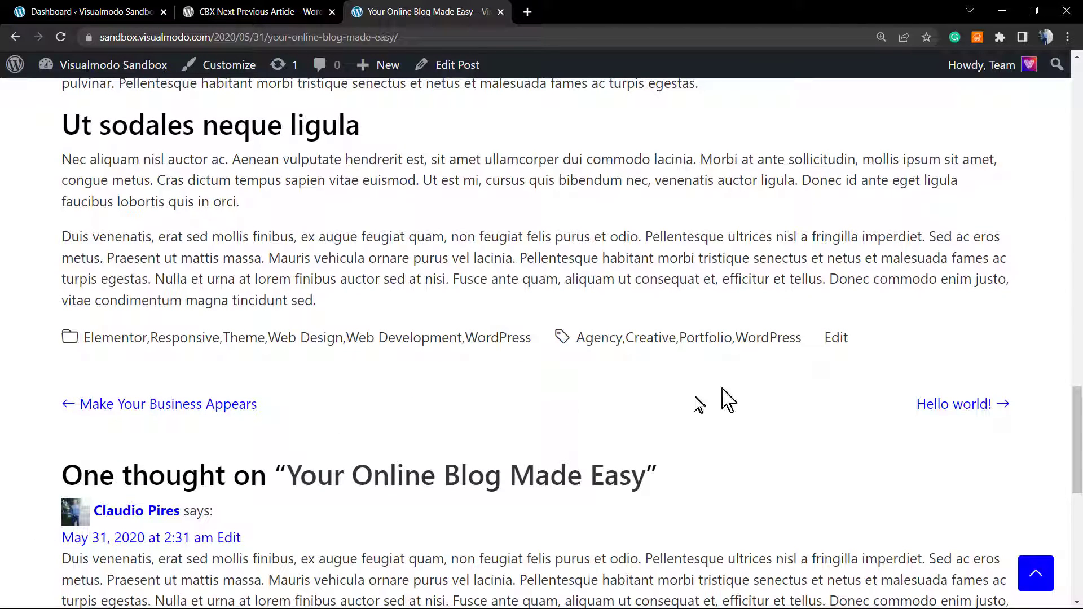
left_click(242, 12)
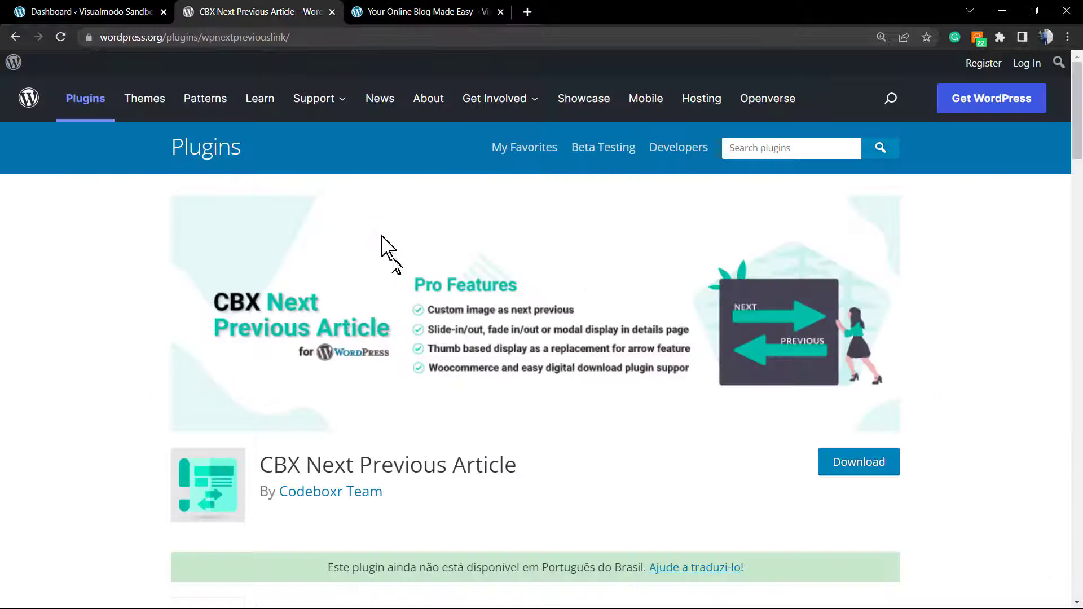
triple_click(430, 473)
key("ctrl+c")
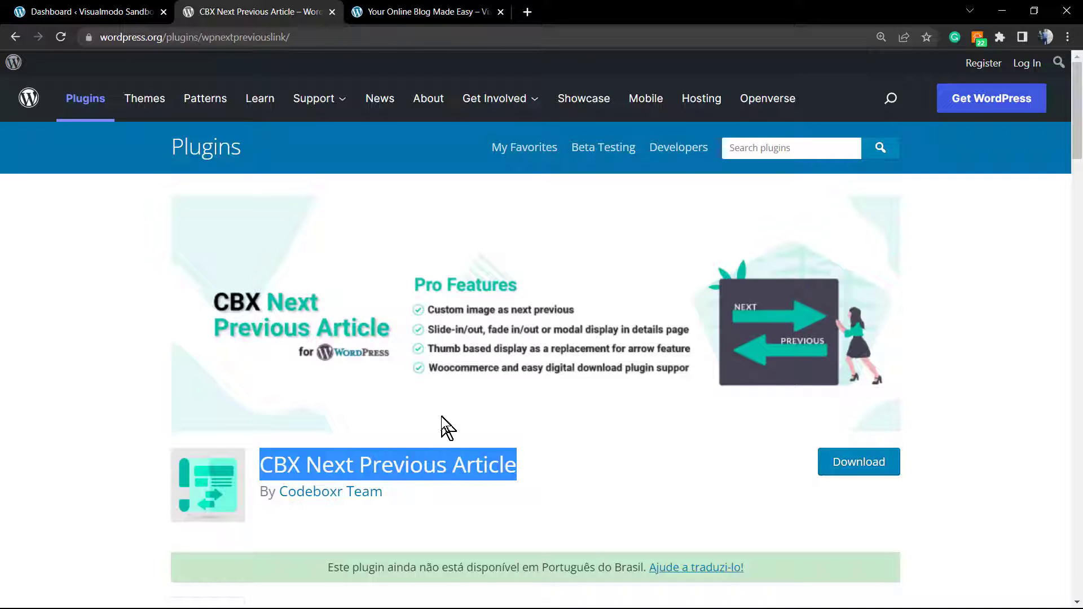
left_click(97, 11)
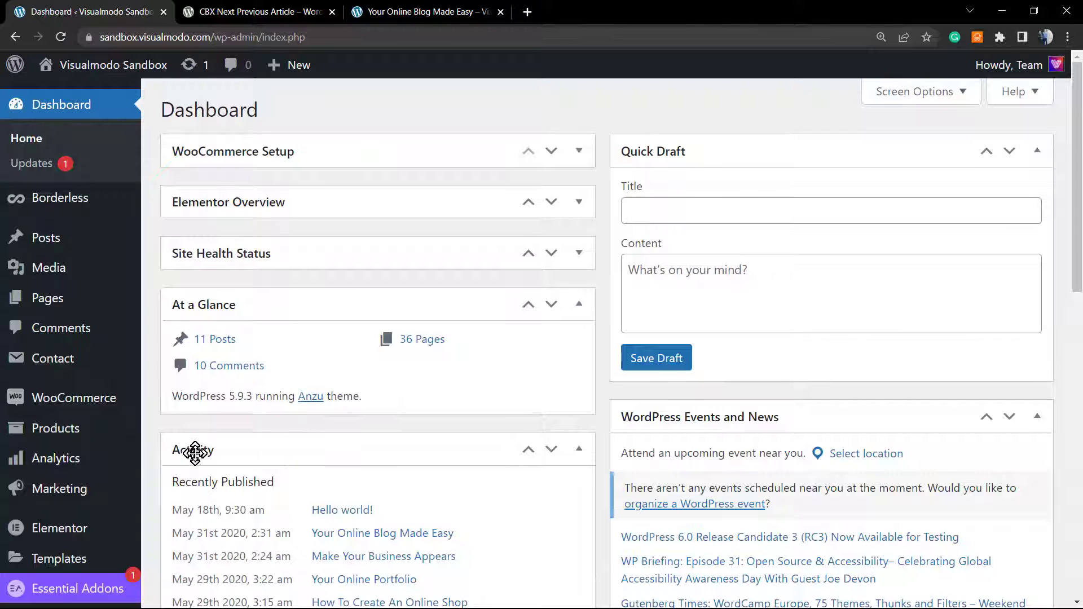
Search Plugins > Add New for 'CBX Next Previous Article', then install and activate it.
scroll(195, 454, "down", 4)
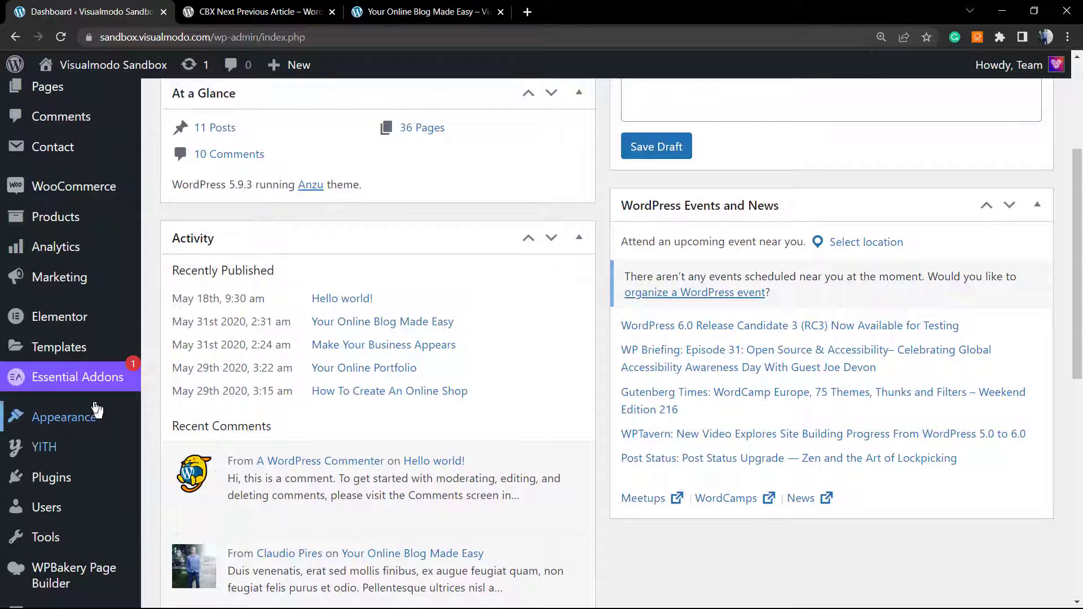
mouse_move(54, 477)
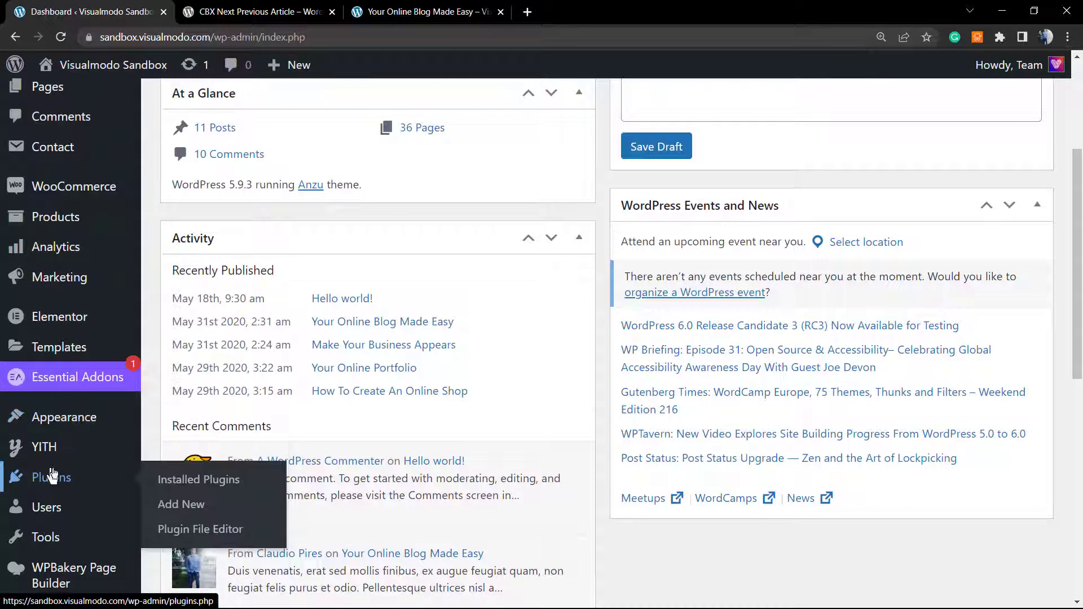
left_click(198, 508)
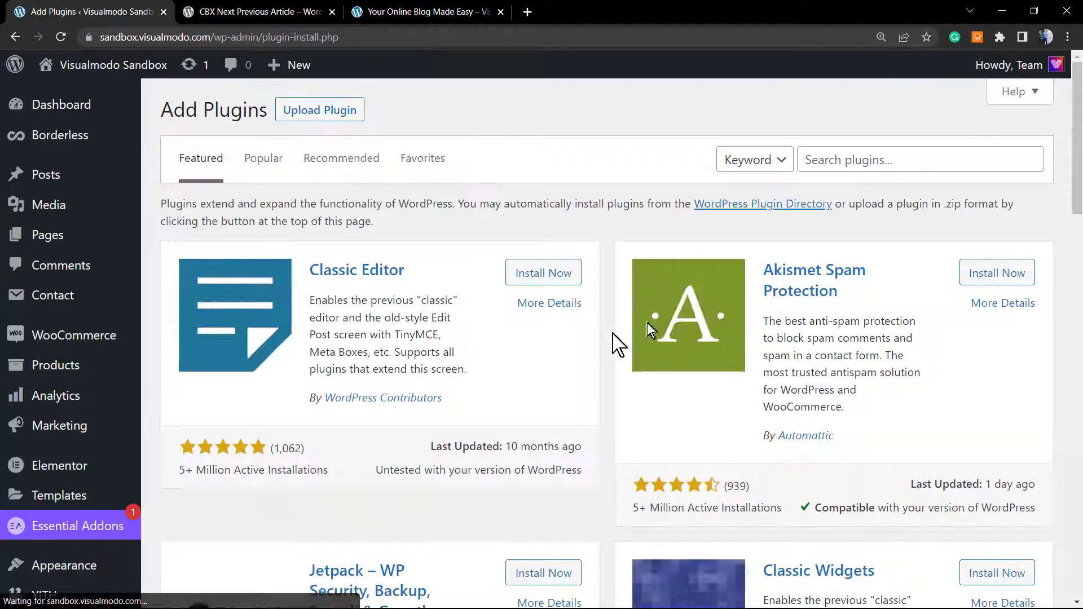
left_click(834, 160)
key("ctrl+v")
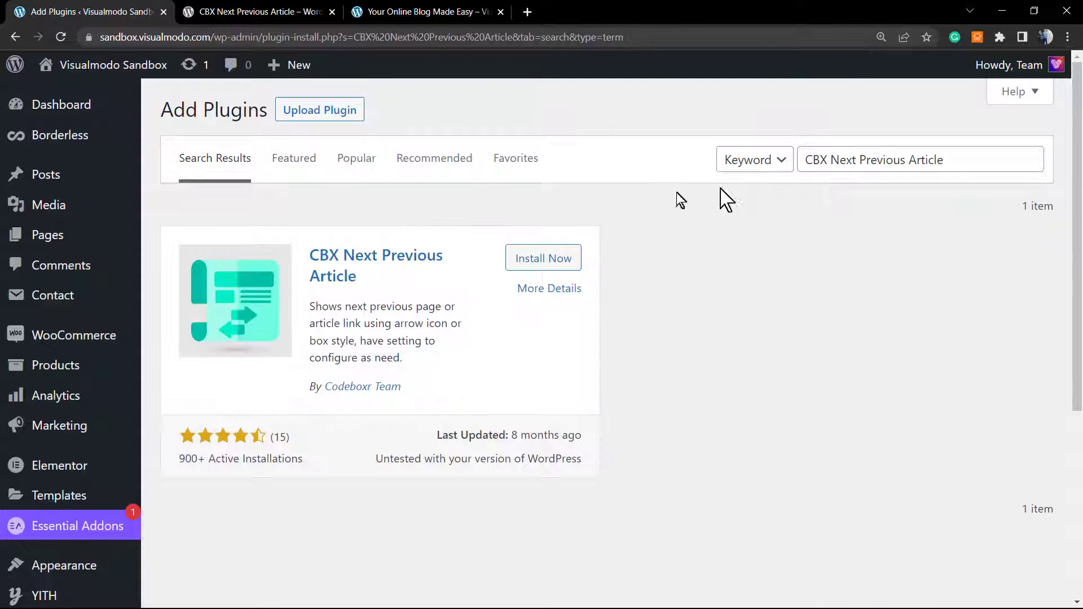
left_click(533, 262)
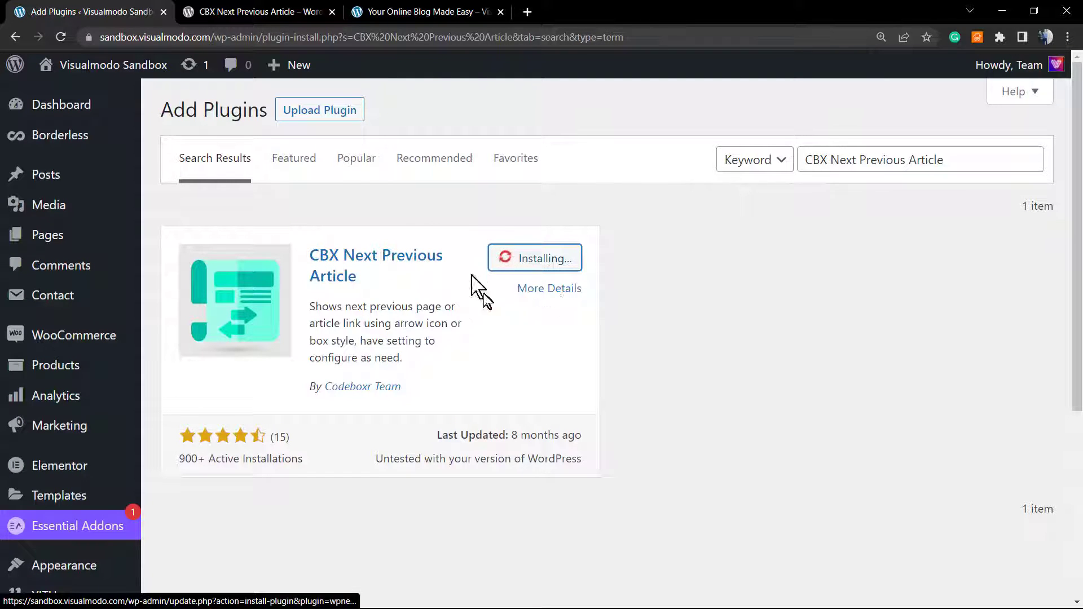
left_click(551, 258)
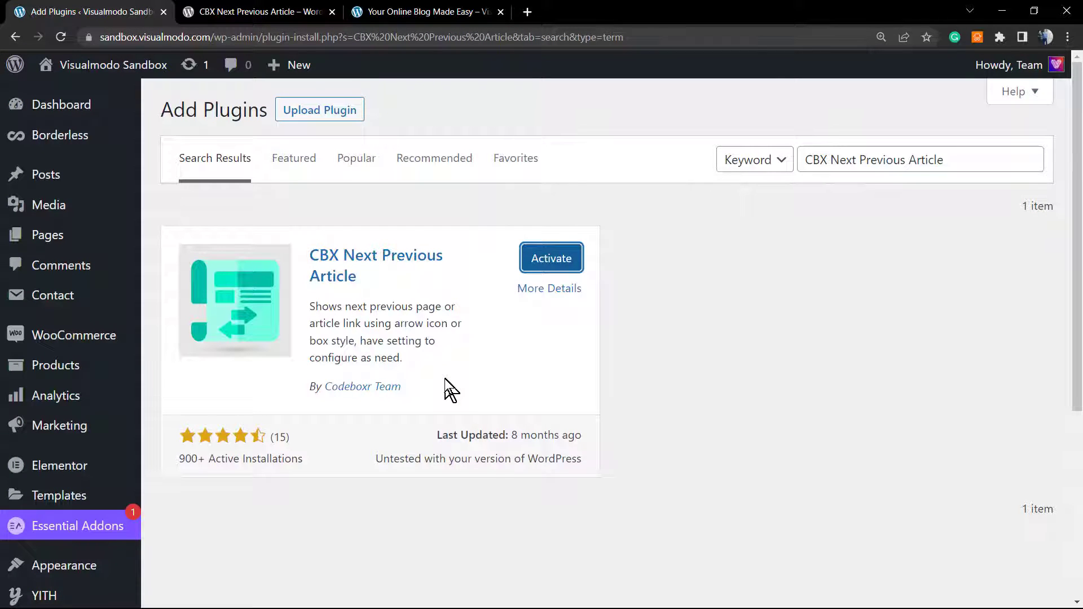
left_click(562, 257)
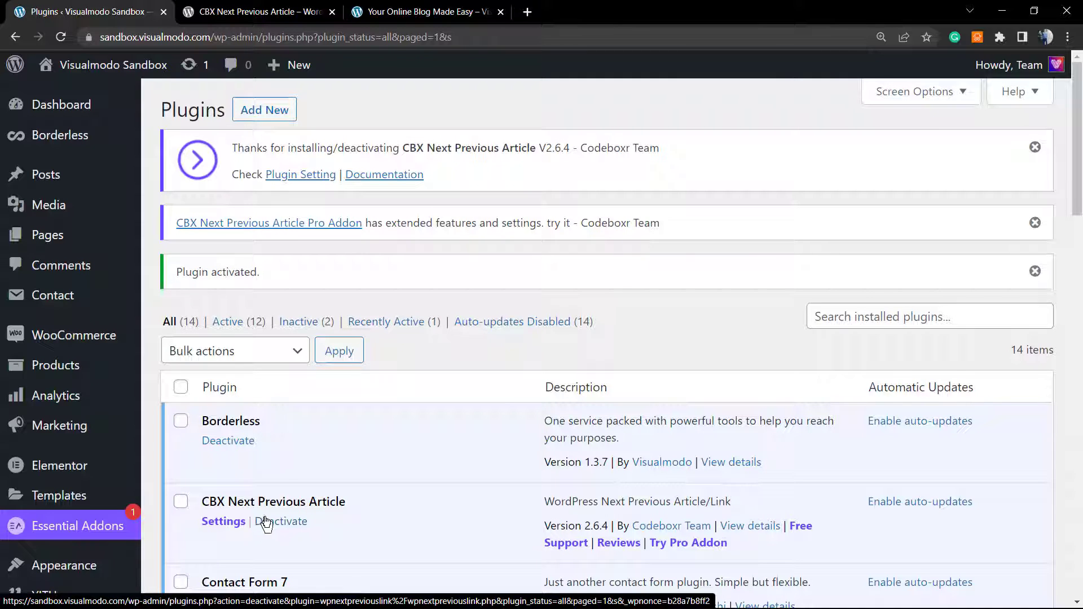
Open the plugin's Settings page and review its Basic Settings, including Vertical Position 50 %.
scroll(261, 460, "down", 1)
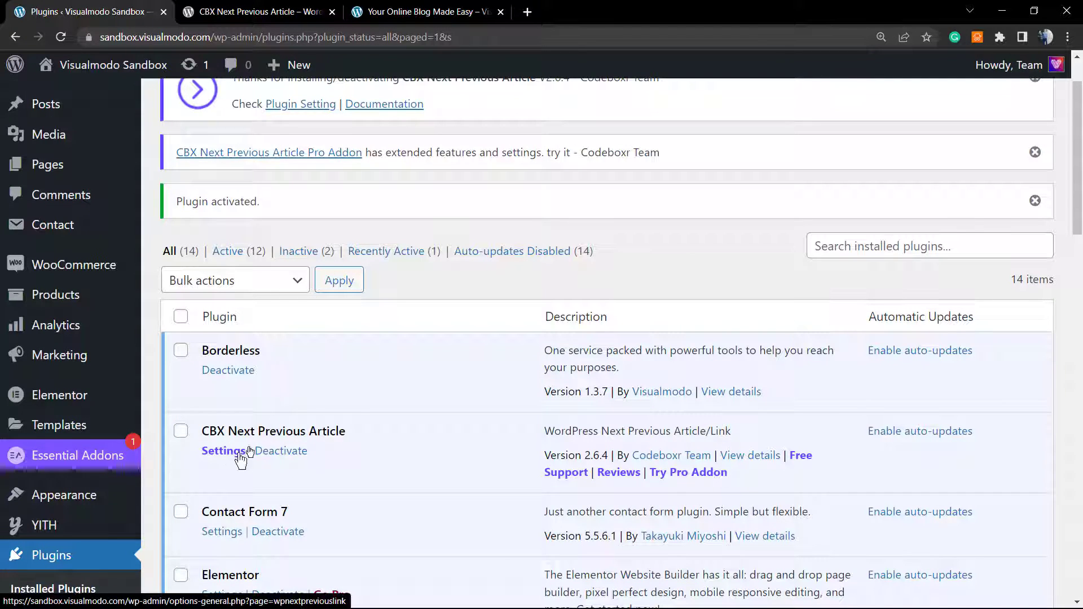
triple_click(263, 431)
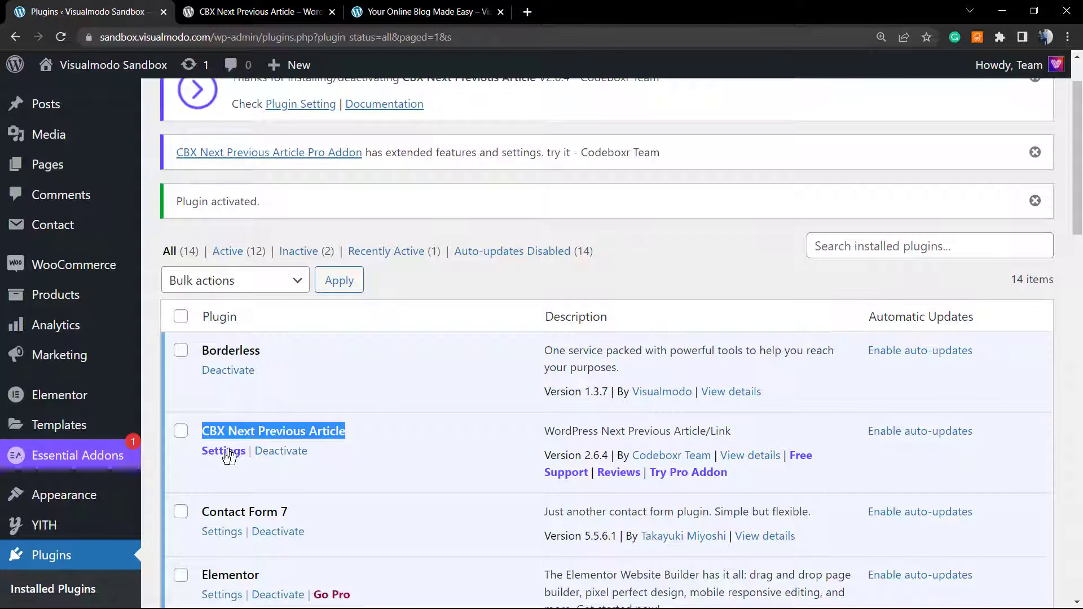
left_click(220, 454)
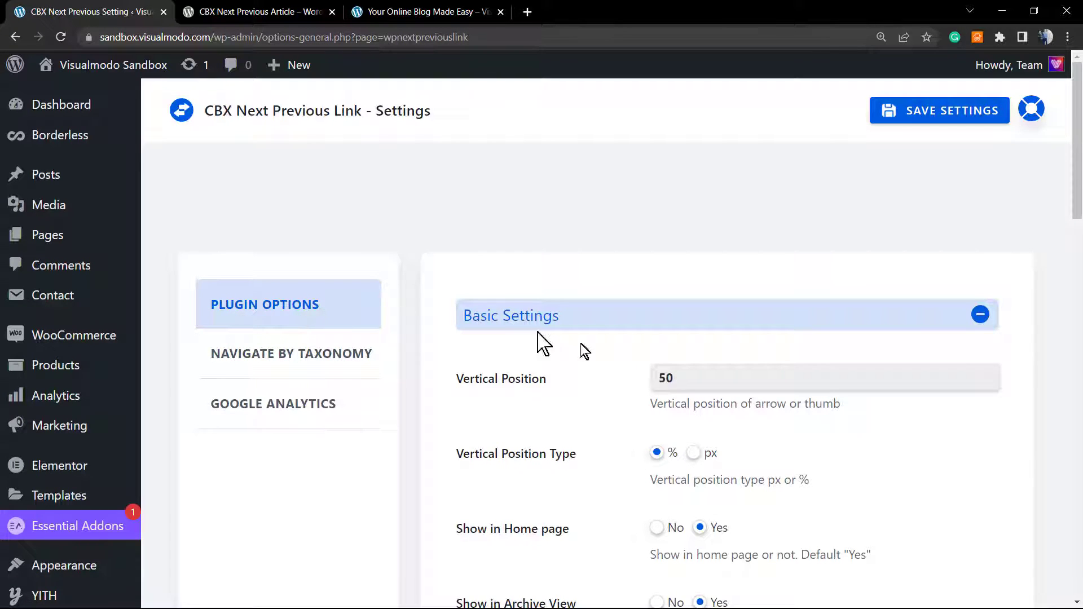
scroll(588, 412, "down", 1)
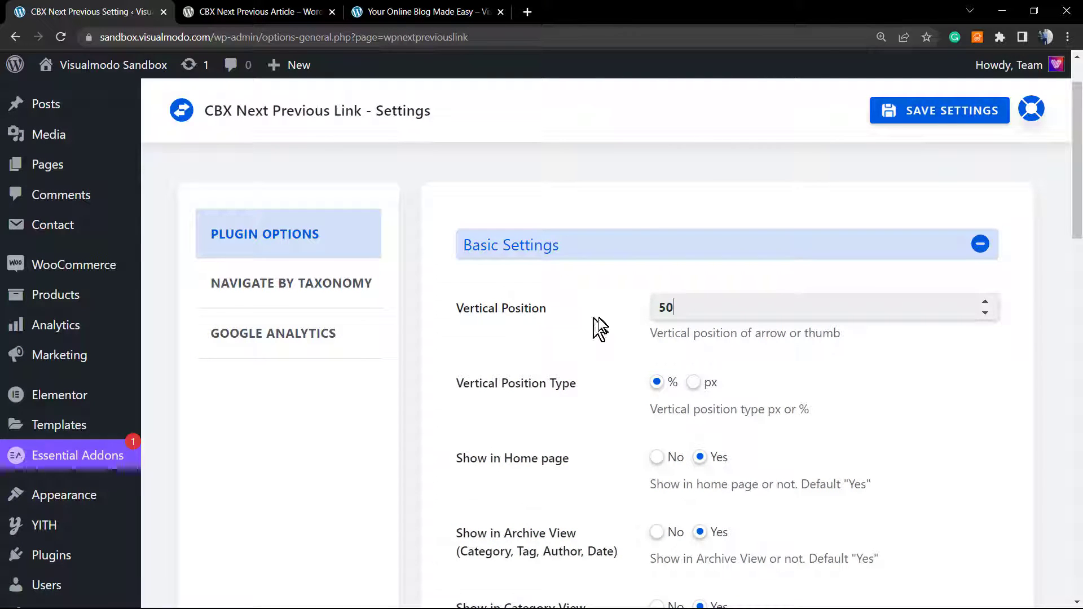
double_click(727, 306)
left_click(728, 306)
double_click(665, 307)
scroll(621, 409, "down", 1)
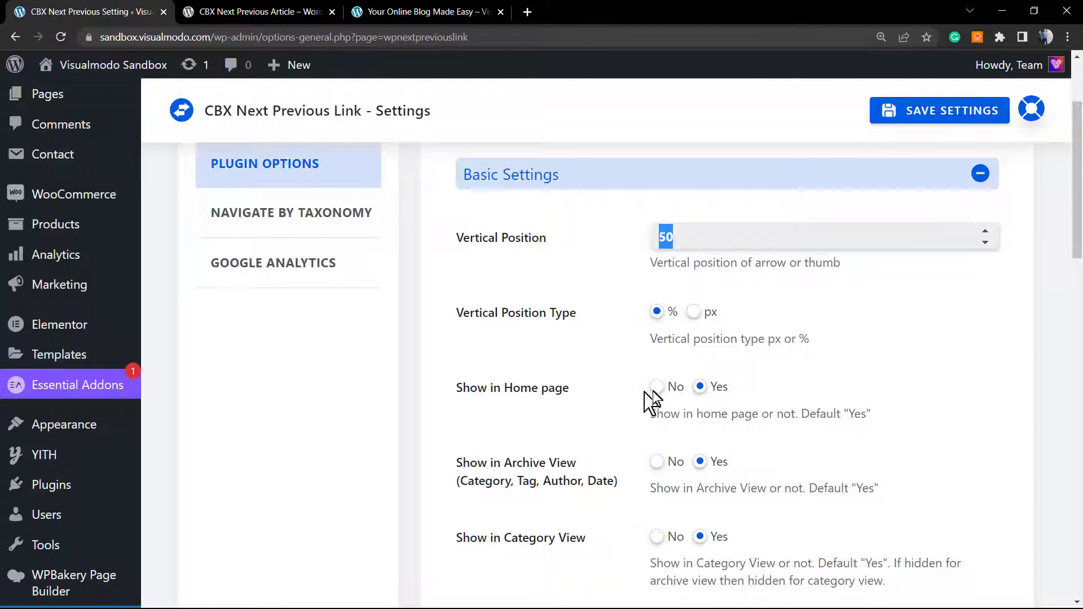
scroll(632, 388, "down", 1)
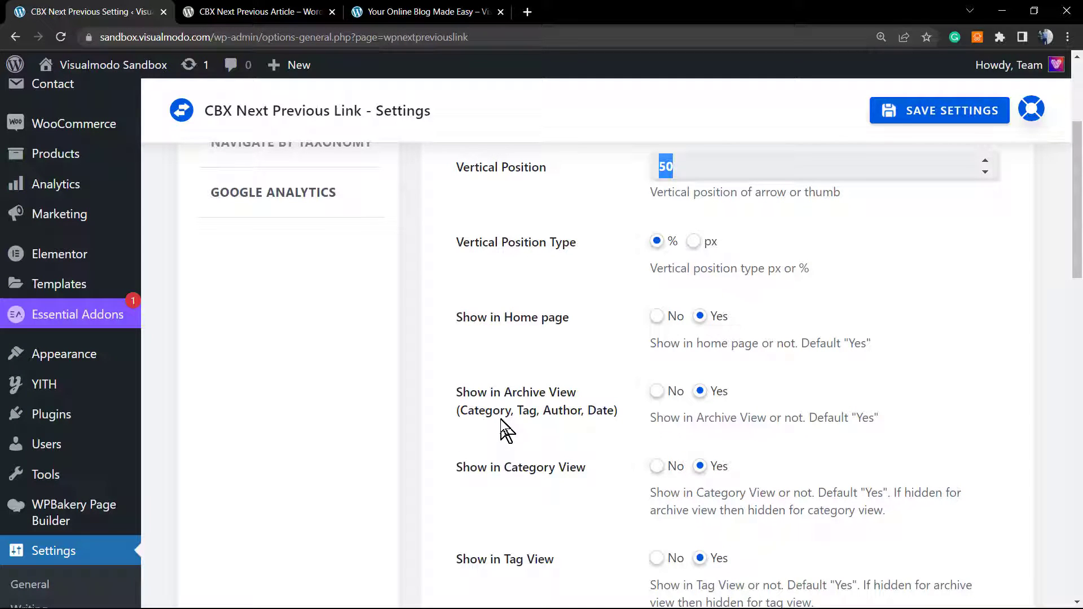
scroll(683, 406, "down", 1)
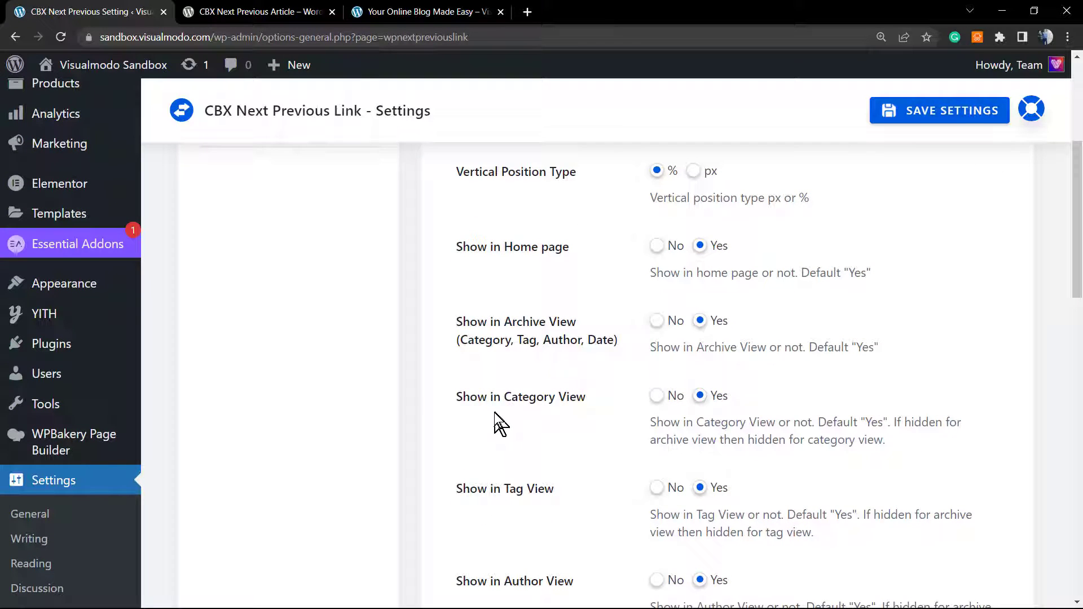
scroll(616, 405, "down", 1)
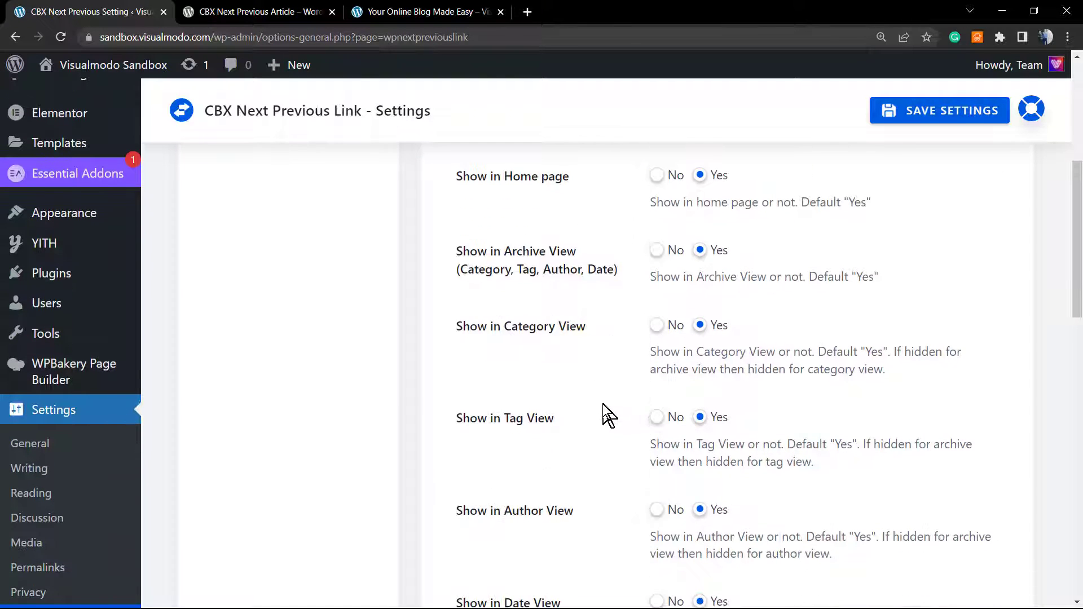
scroll(601, 404, "down", 2)
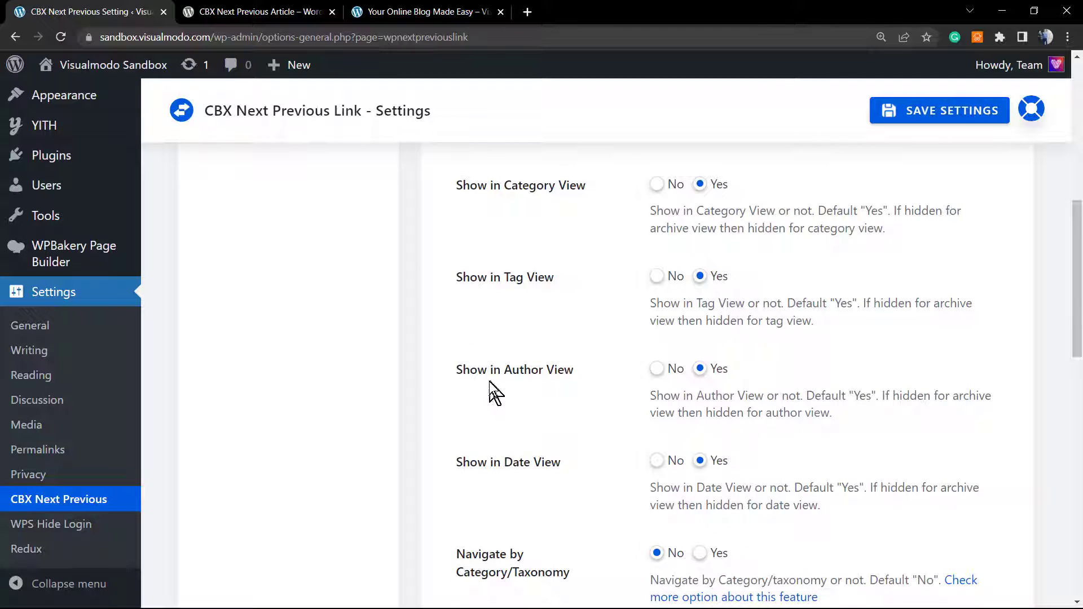
scroll(621, 399, "down", 1)
scroll(615, 401, "down", 1)
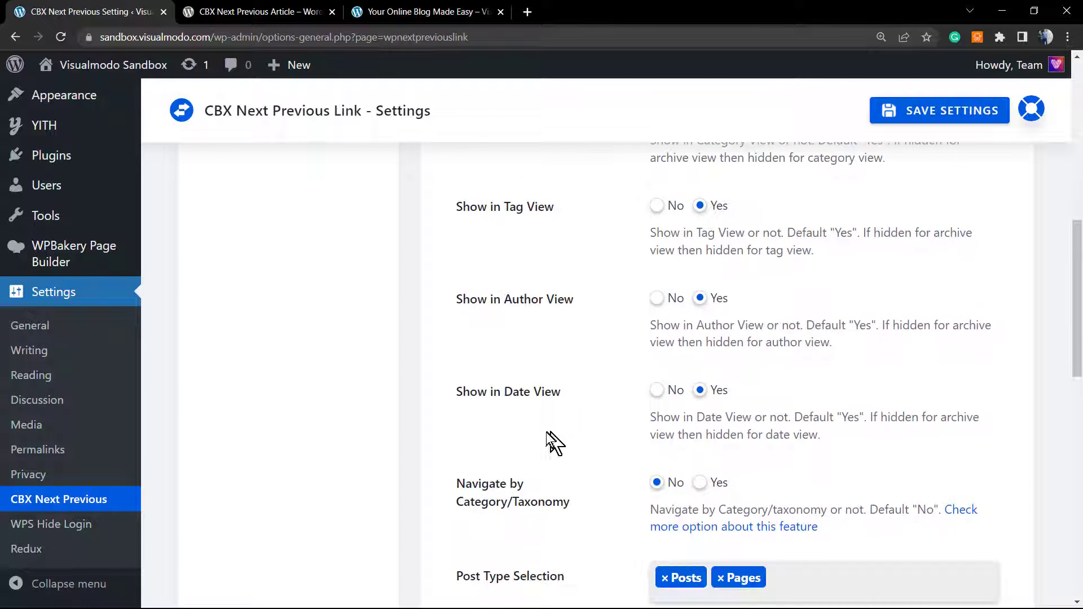
scroll(536, 416, "down", 1)
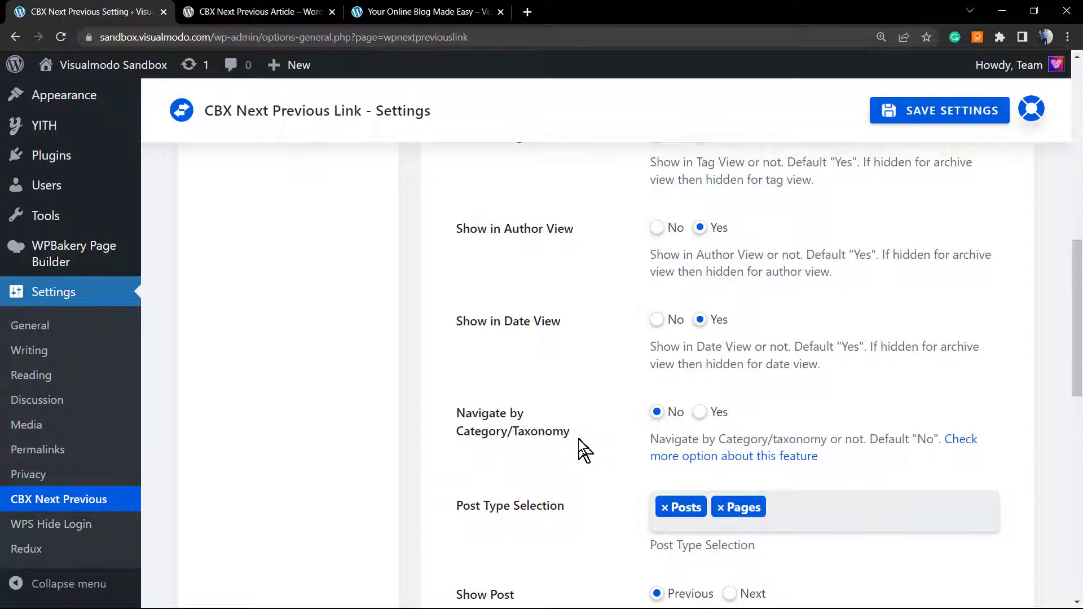
scroll(577, 439, "down", 1)
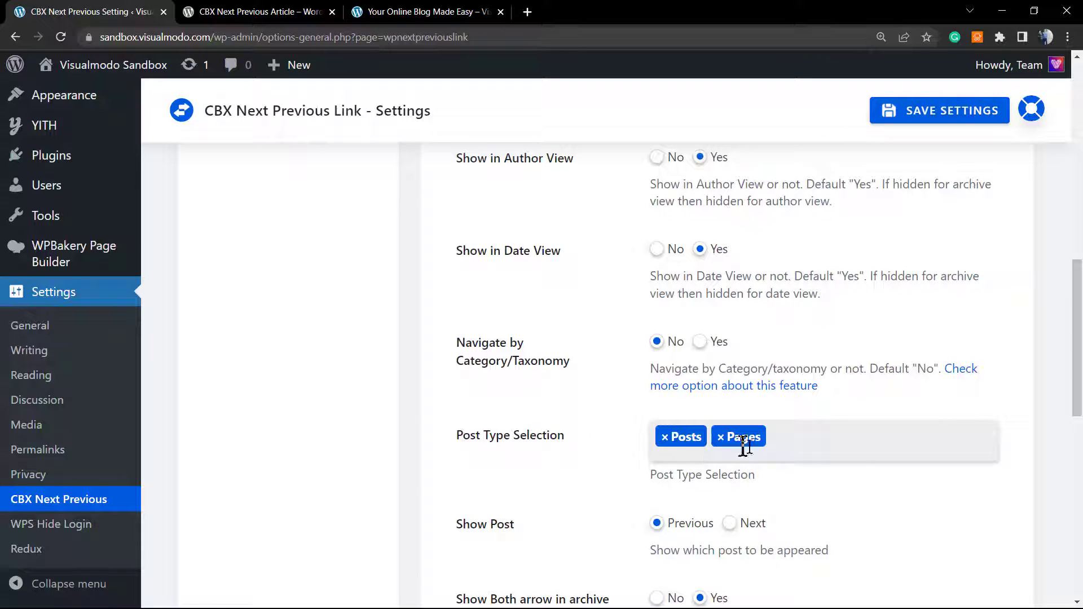
left_click(826, 444)
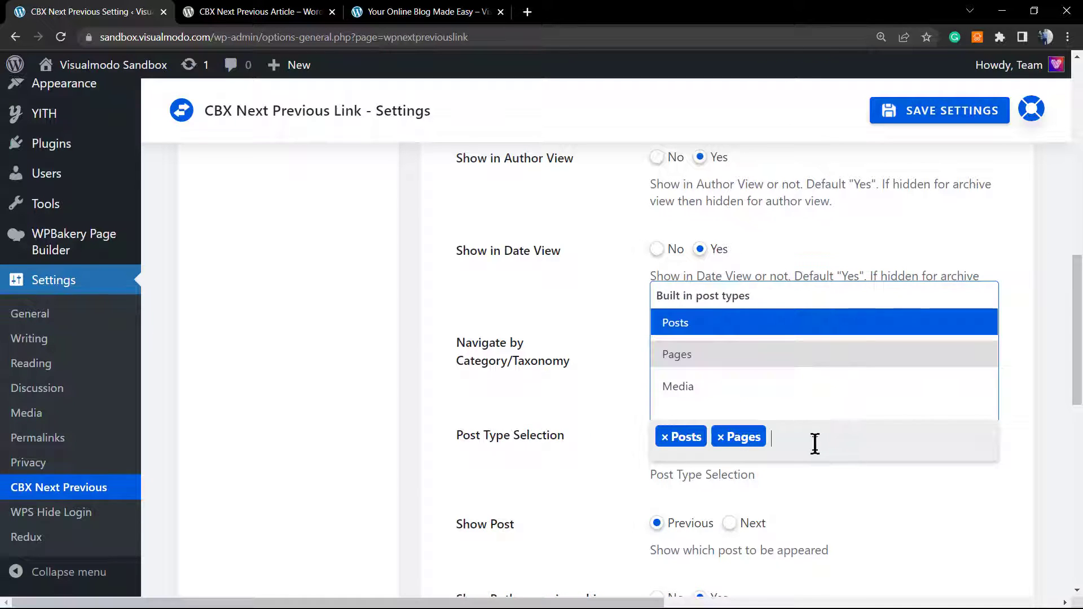
left_click(594, 387)
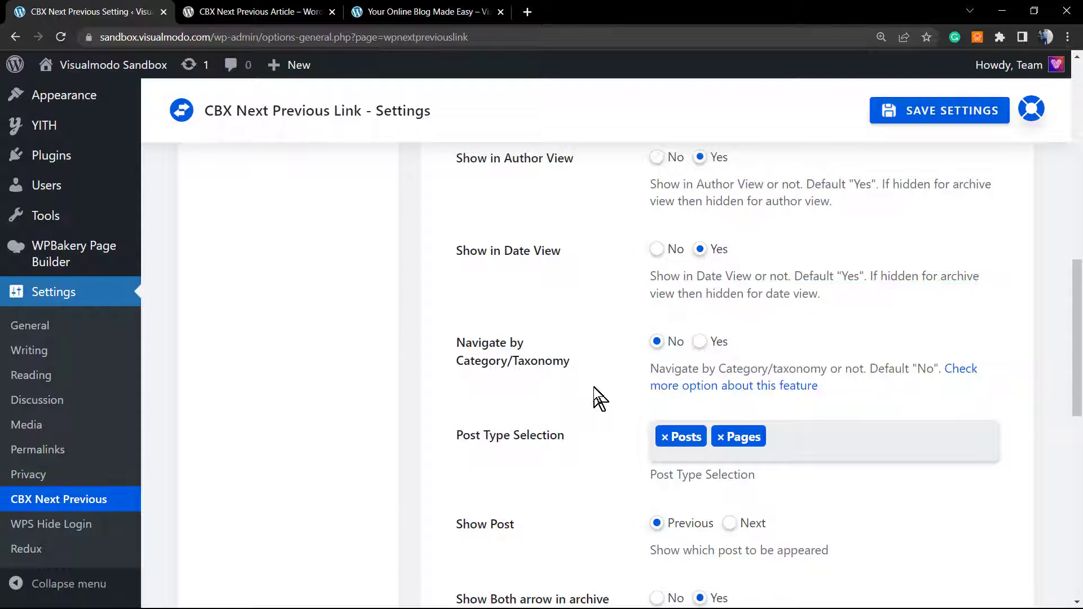
scroll(594, 387, "down", 1)
scroll(594, 388, "down", 1)
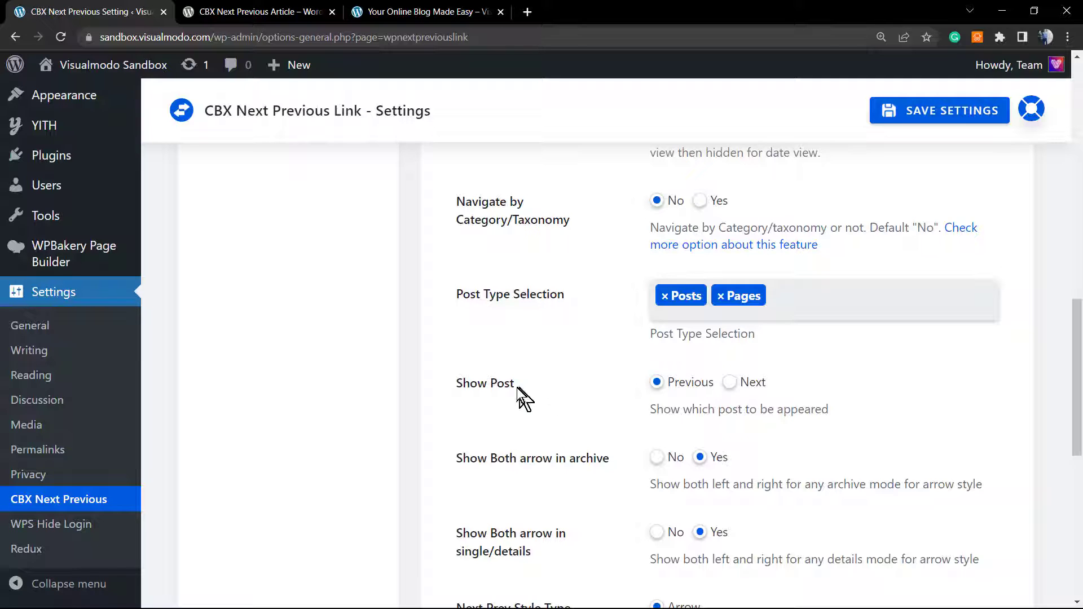
scroll(515, 402, "down", 1)
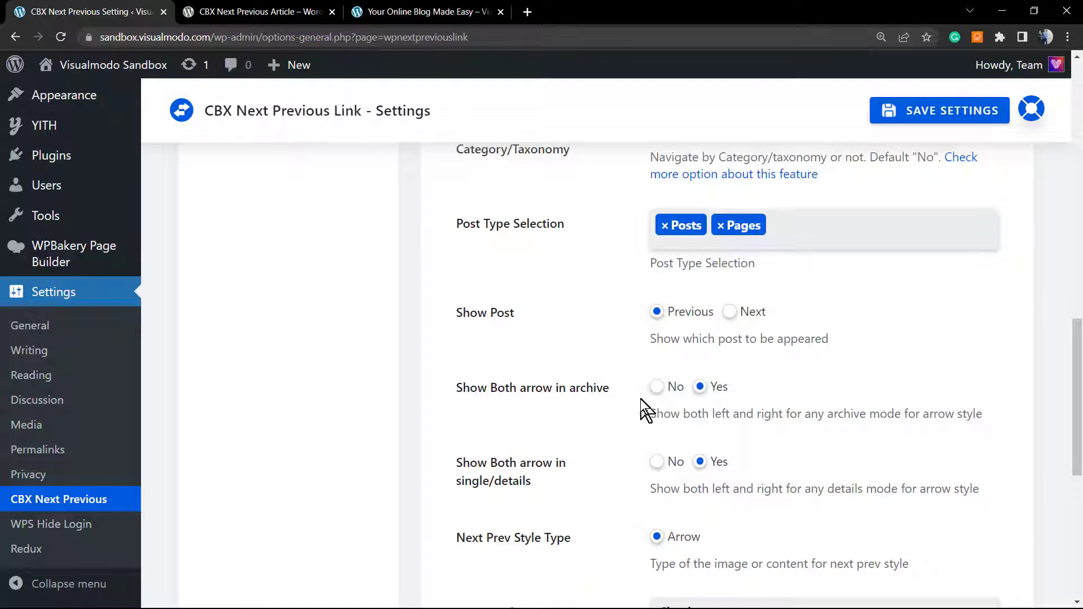
scroll(666, 404, "down", 1)
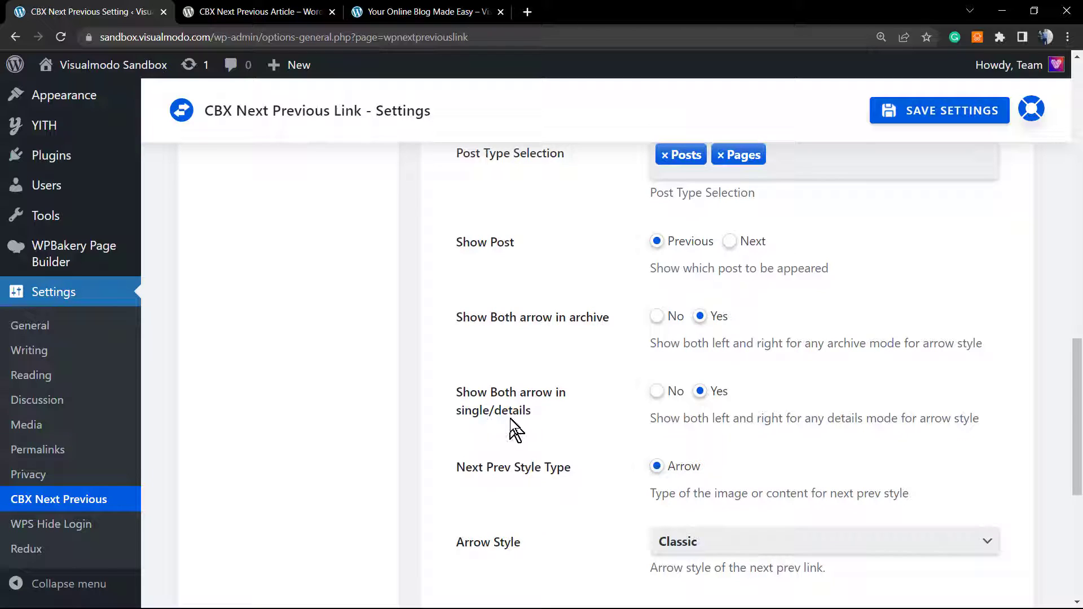
scroll(604, 437, "down", 2)
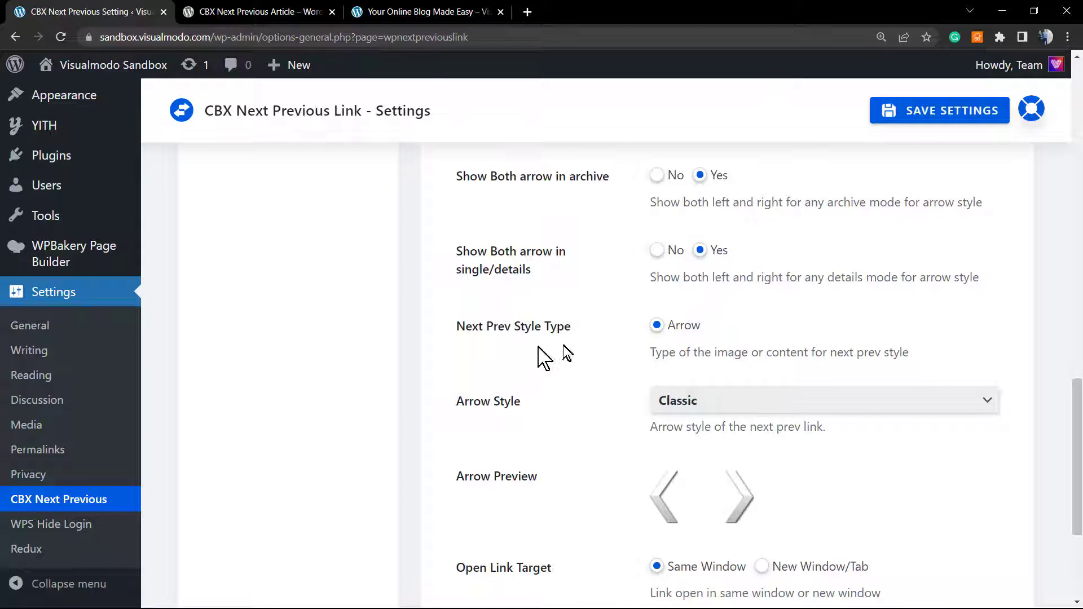
Set Arrow Style to Dark, after trying Blue and Classic, and save the settings.
triple_click(697, 352)
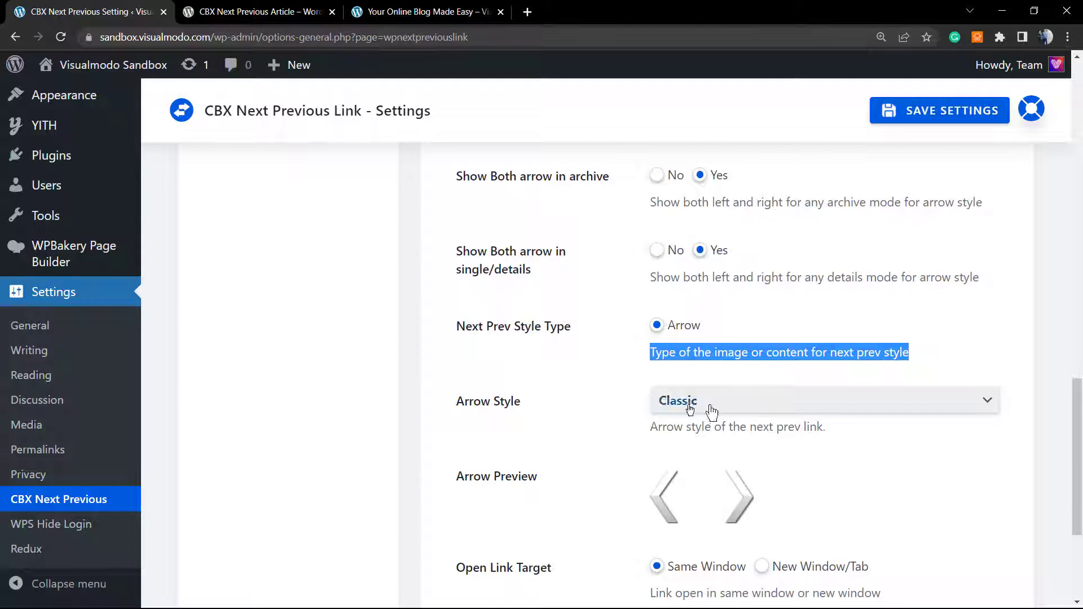
scroll(620, 395, "down", 1)
left_click(505, 338)
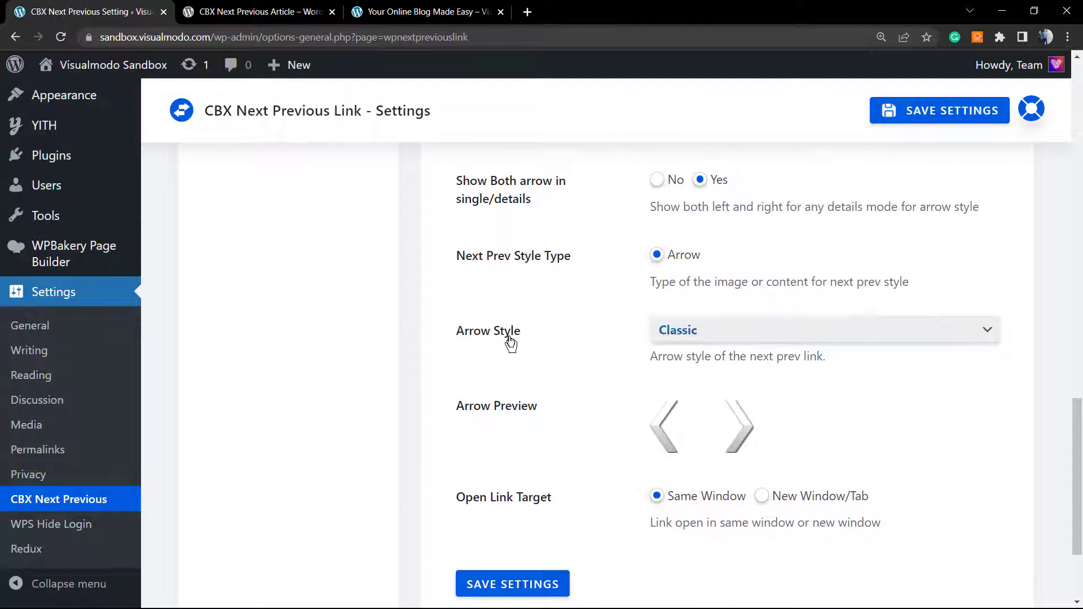
left_click(743, 336)
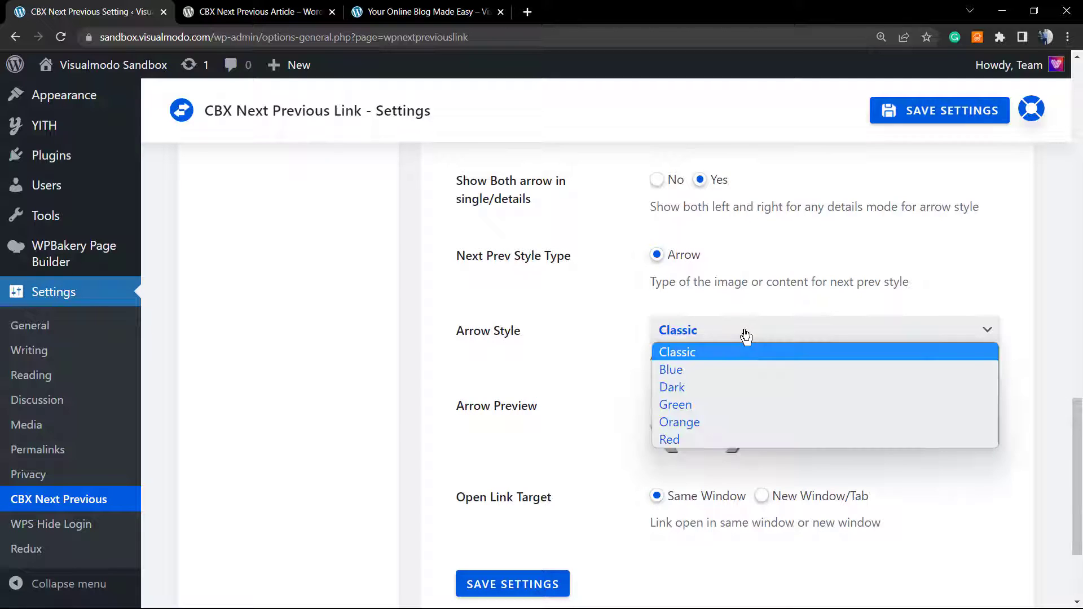
left_click(707, 387)
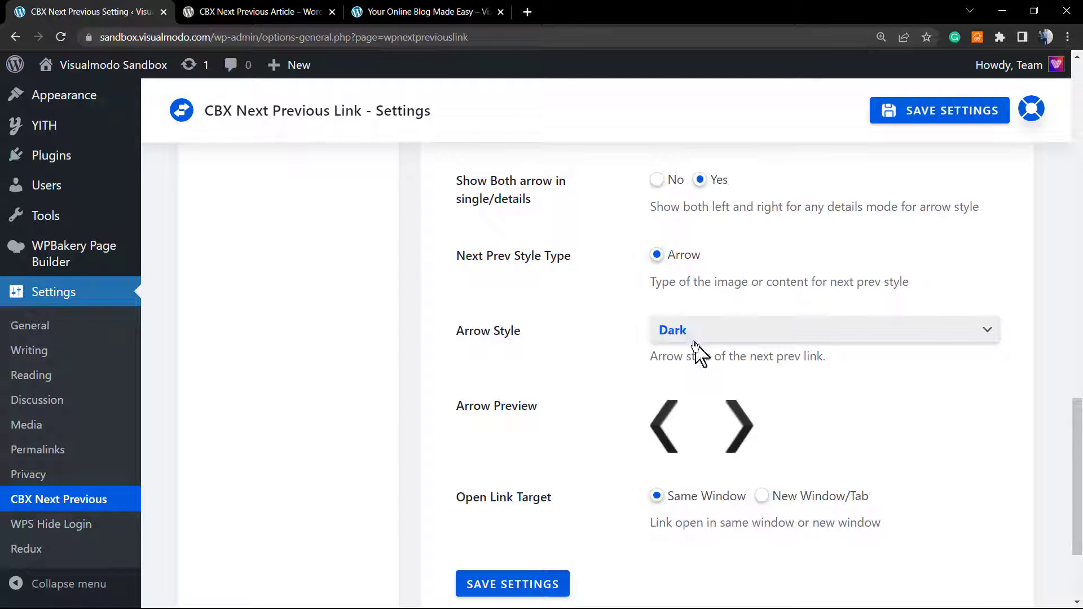
left_click(695, 338)
left_click(701, 366)
left_click(703, 345)
left_click(707, 350)
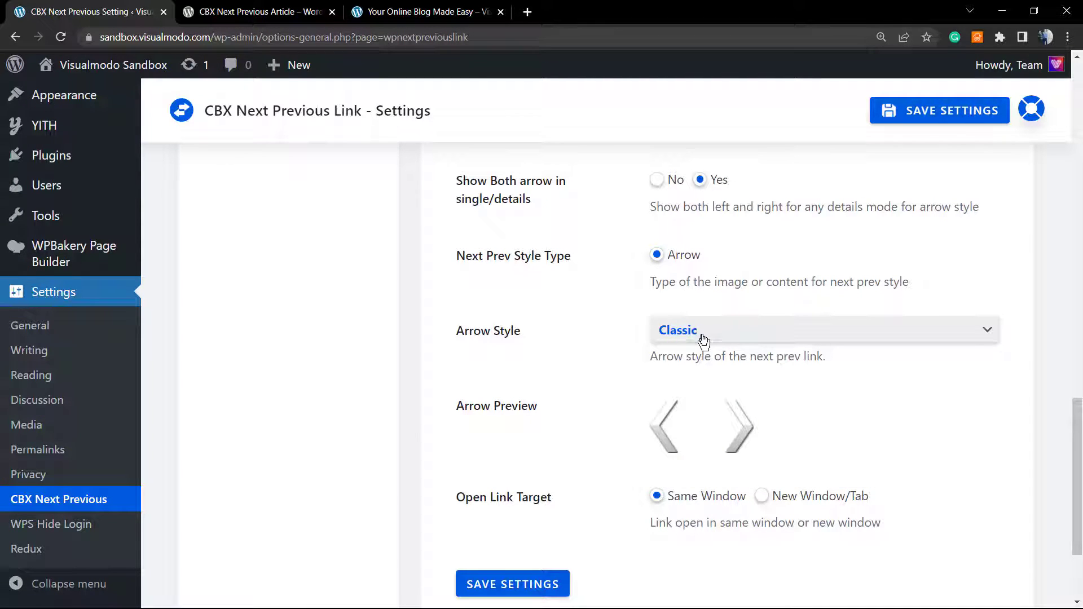
left_click(704, 341)
left_click(716, 389)
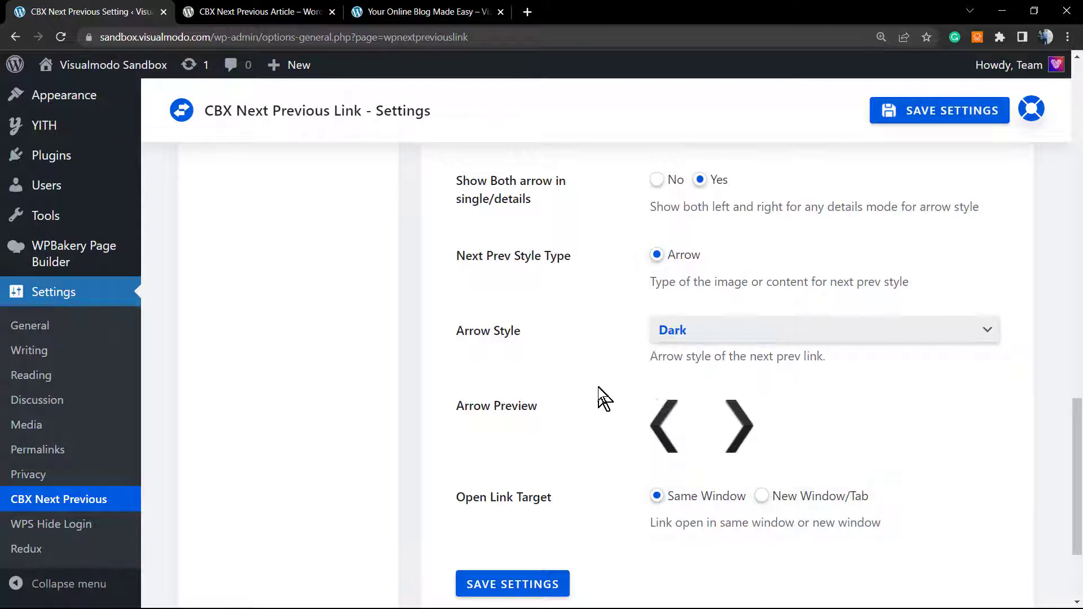
scroll(594, 395, "down", 1)
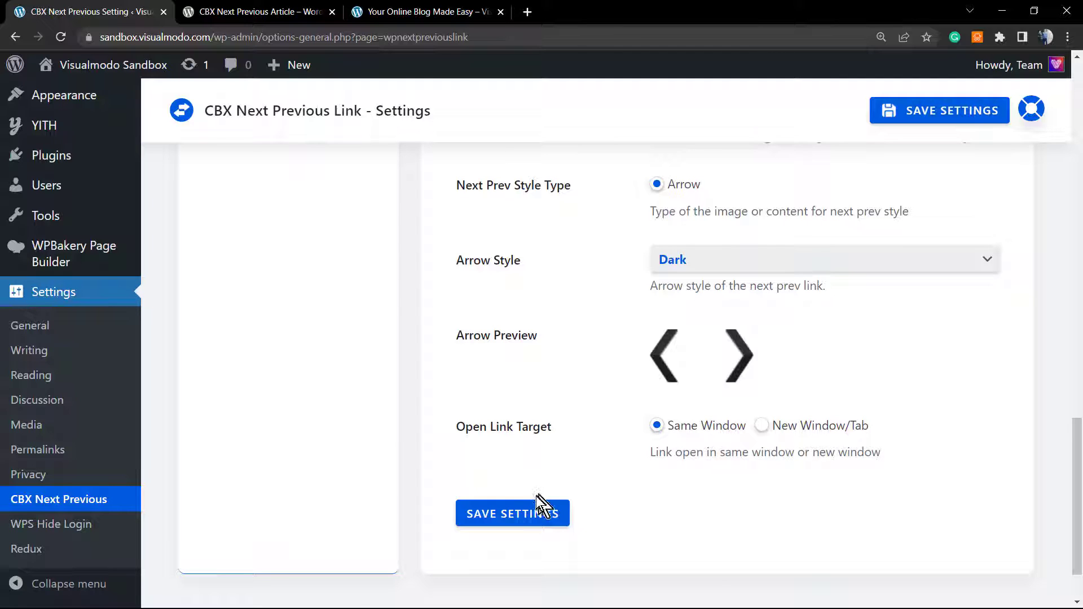
left_click(529, 514)
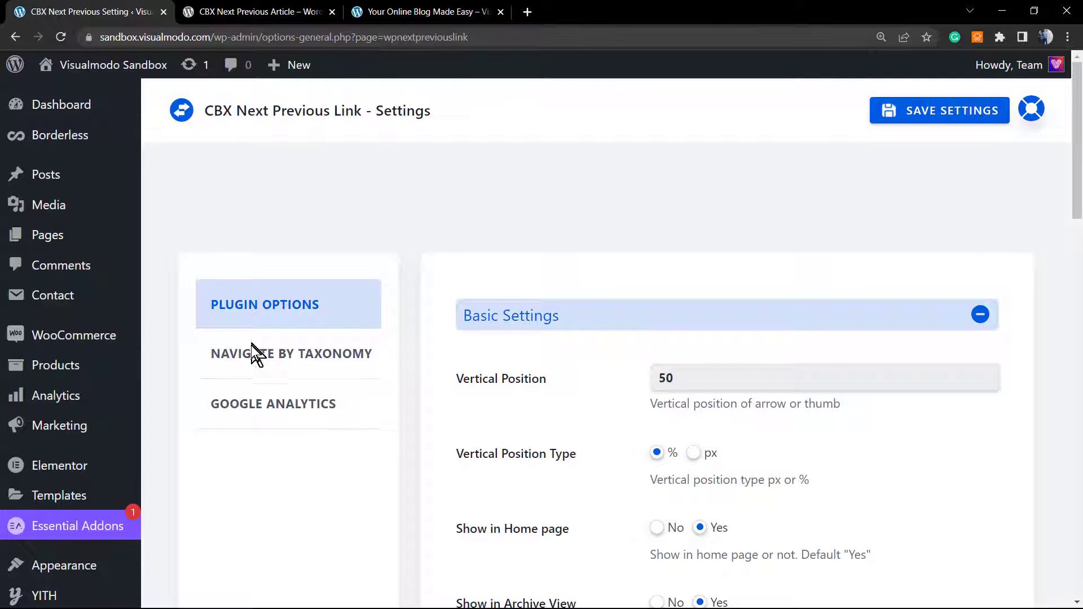
left_click(257, 361)
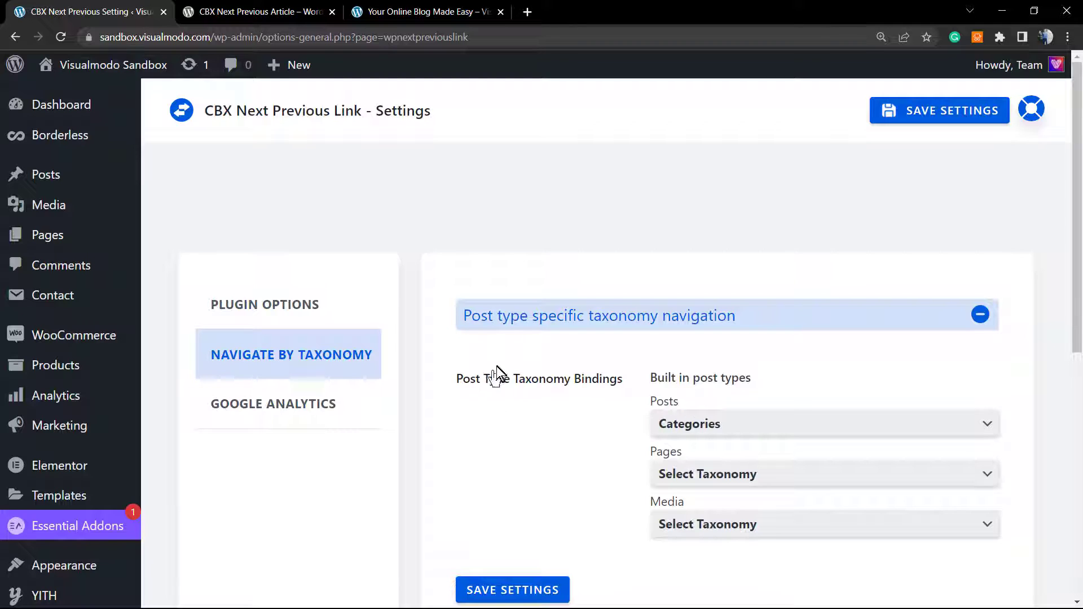
scroll(621, 389, "down", 1)
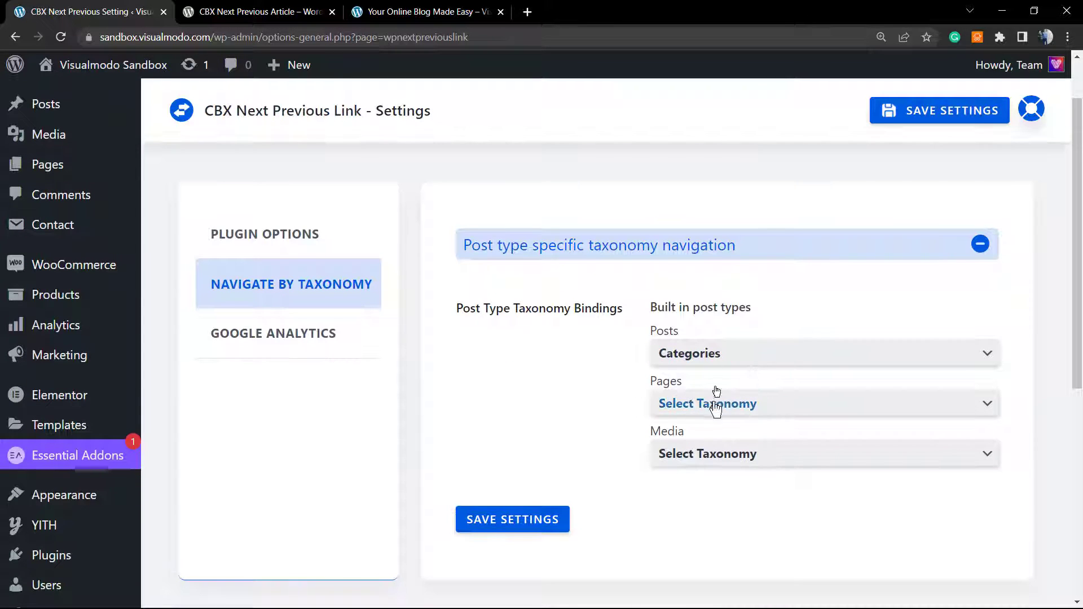
left_click(710, 364)
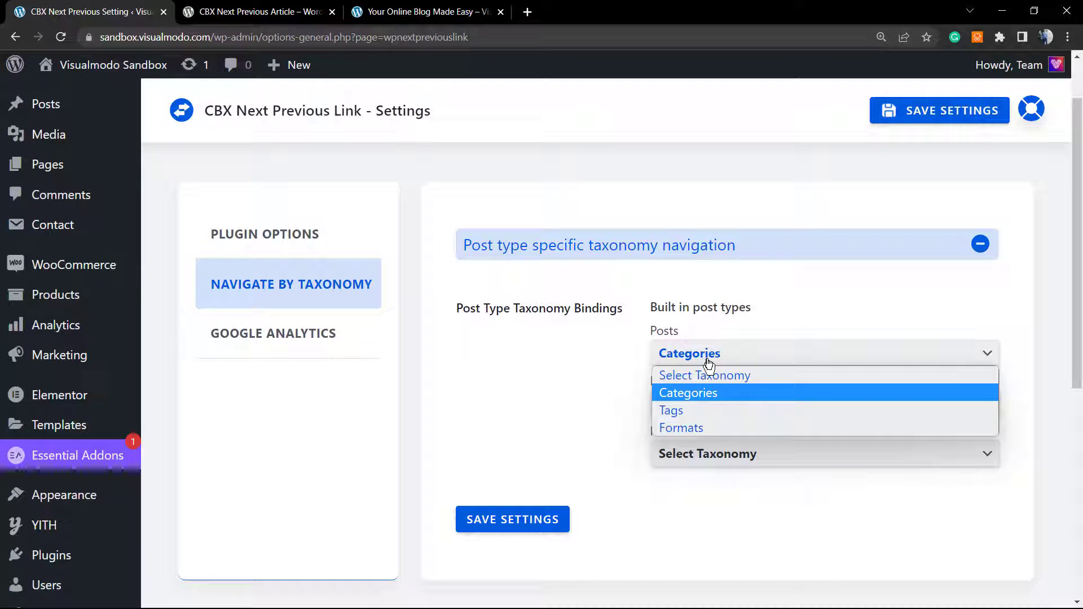
left_click(709, 364)
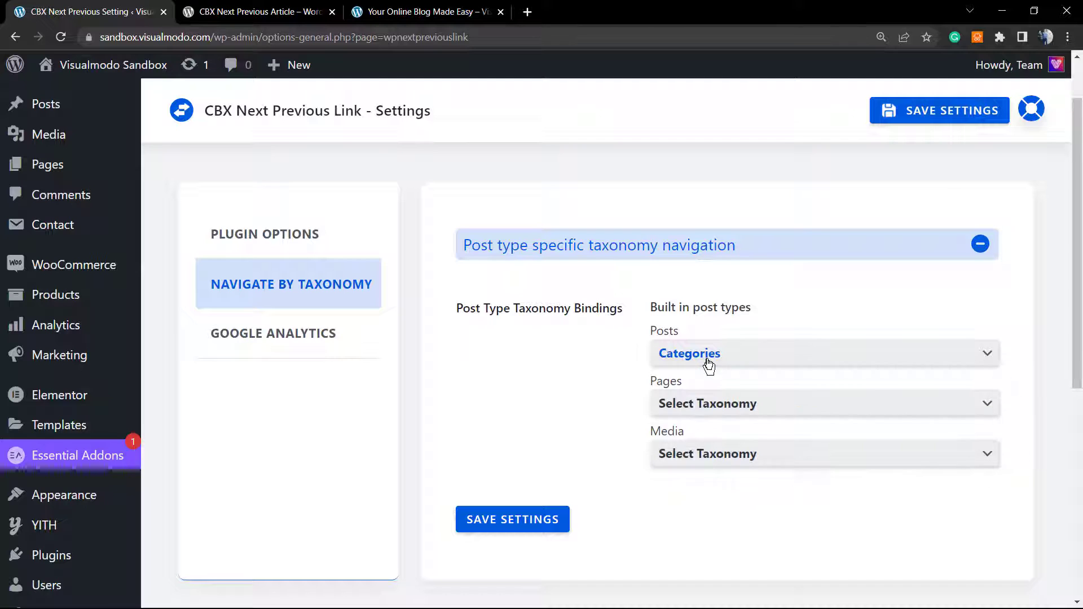
left_click(722, 407)
left_click(722, 408)
left_click(720, 452)
left_click(692, 450)
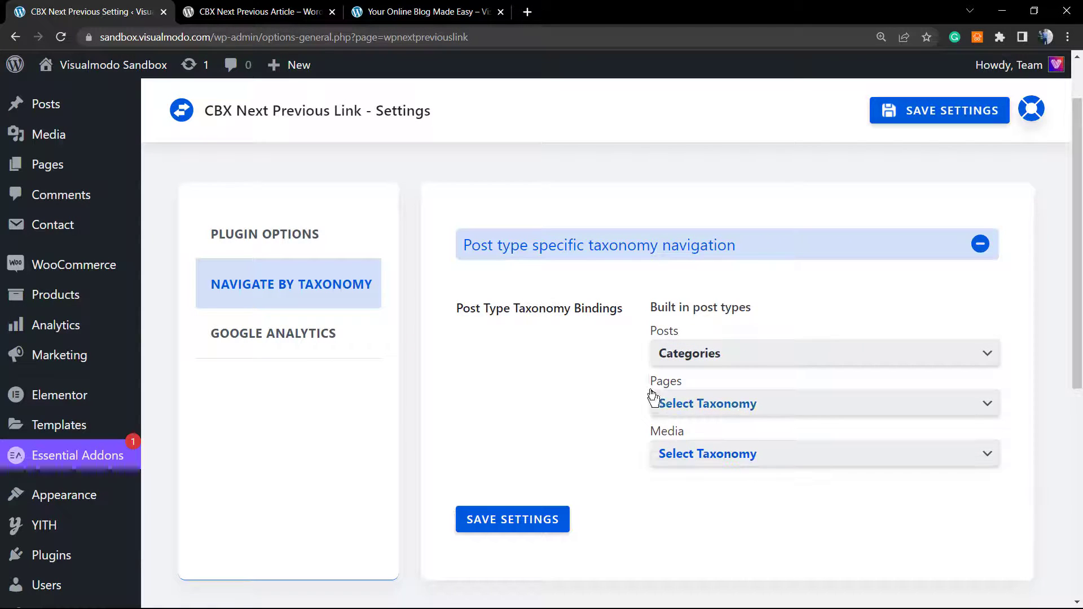
scroll(573, 386, "down", 1)
scroll(497, 415, "up", 1)
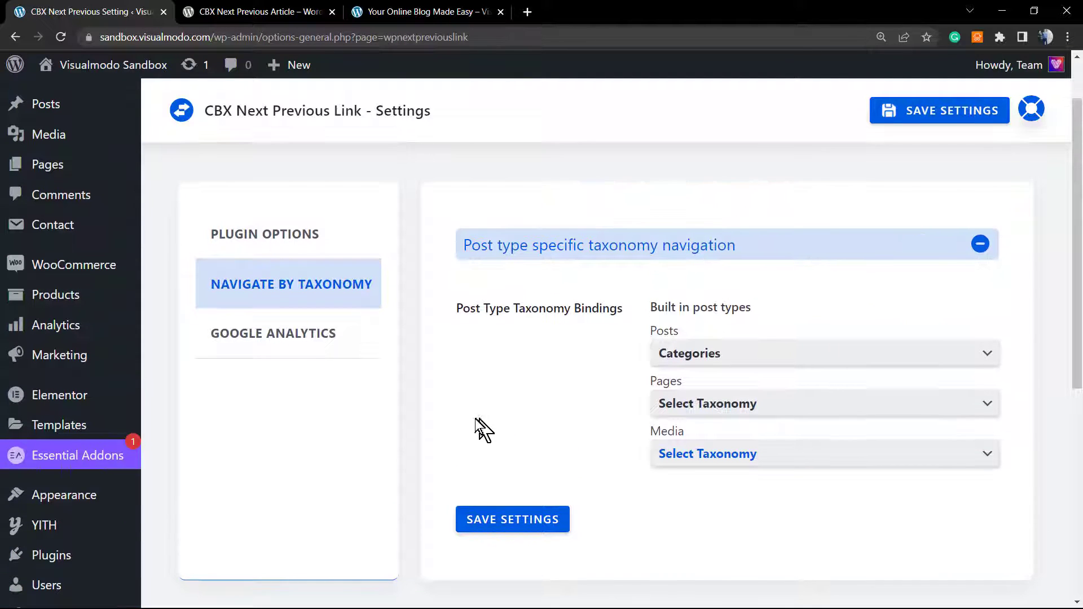
left_click(279, 341)
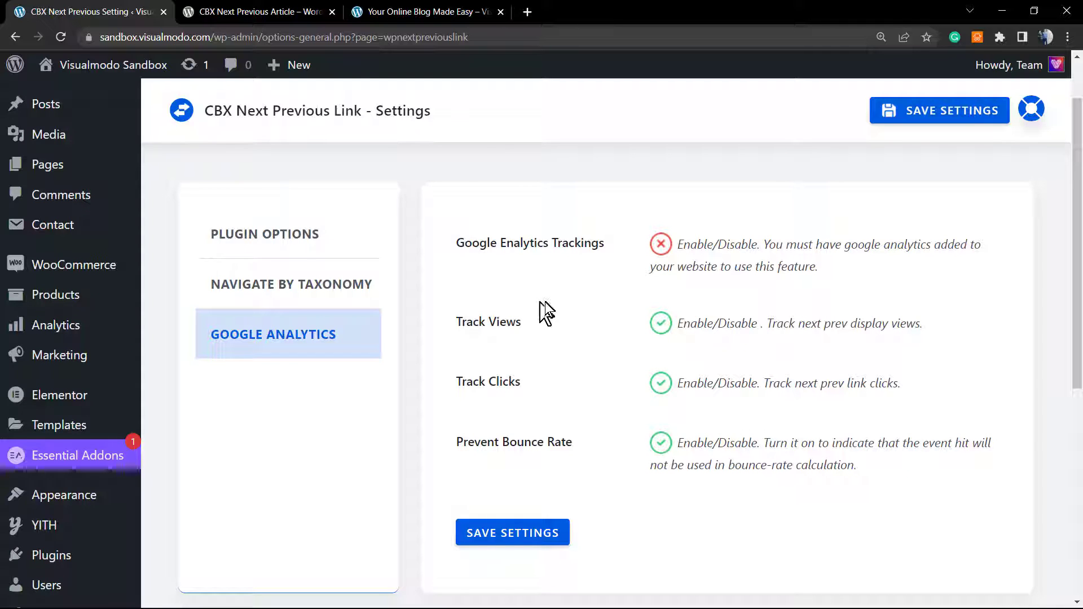
scroll(285, 310, "up", 1)
left_click(294, 313)
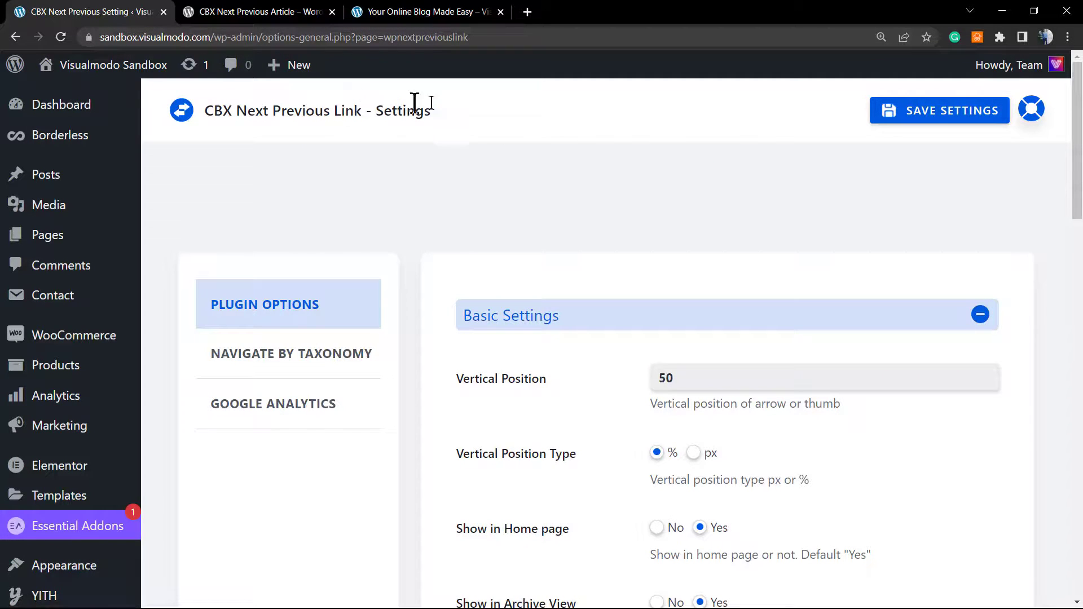
Reload the 'Your Online Portfolio' post so the new dark side arrows appear.
left_click(280, 8)
left_click(358, 12)
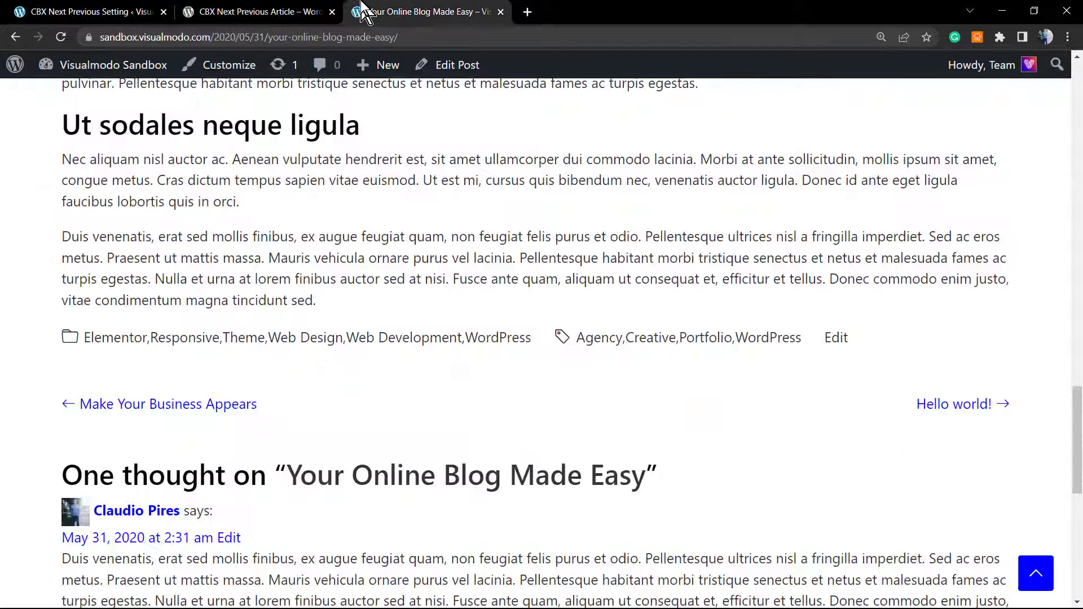
scroll(373, 353, "down", 1)
scroll(375, 356, "up", 1)
key("F5")
scroll(374, 339, "up", 15)
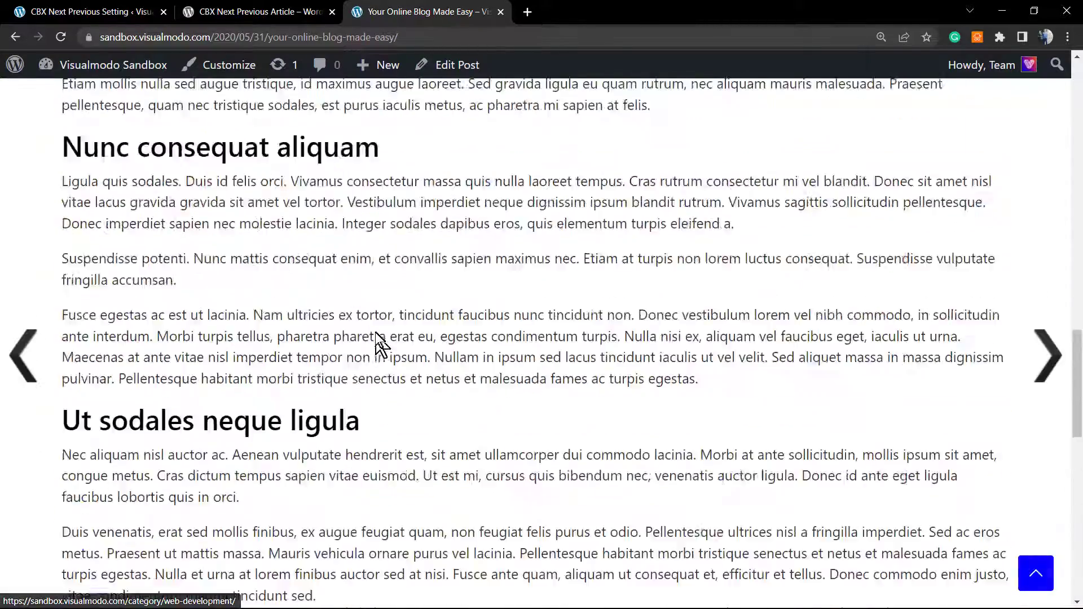
scroll(375, 333, "up", 15)
scroll(376, 333, "down", 9)
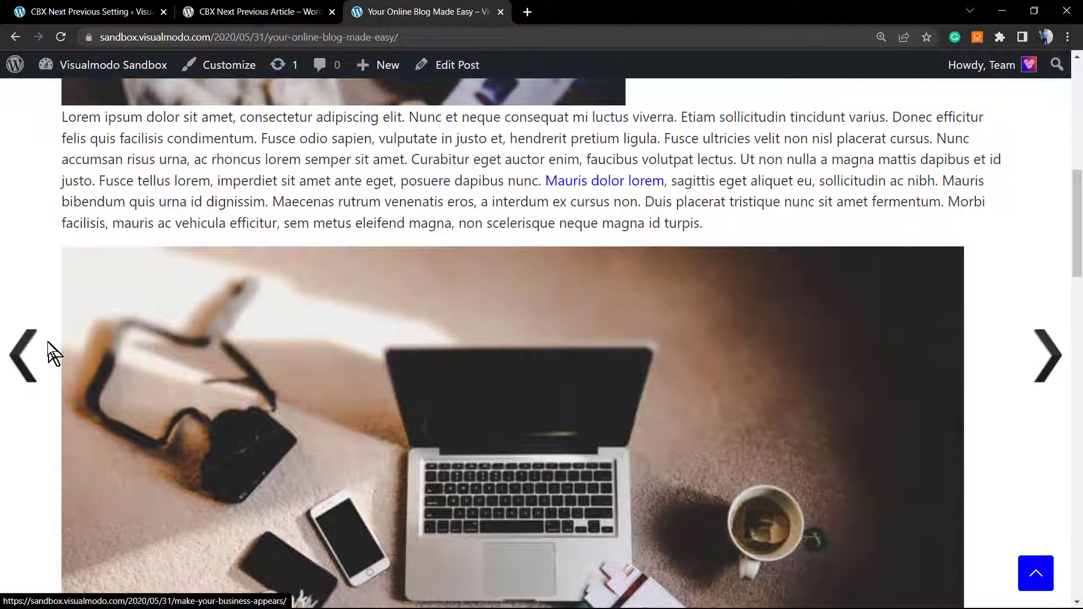
scroll(897, 361, "down", 10)
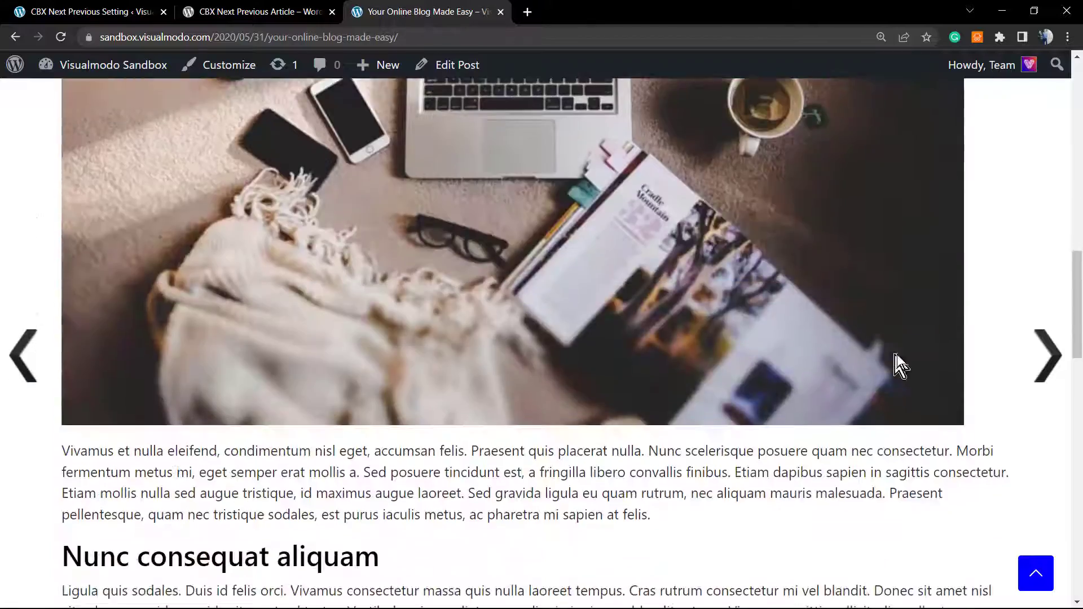
Use the side arrows to move to the next post, then back through older posts.
left_click(1021, 359)
scroll(773, 322, "down", 11)
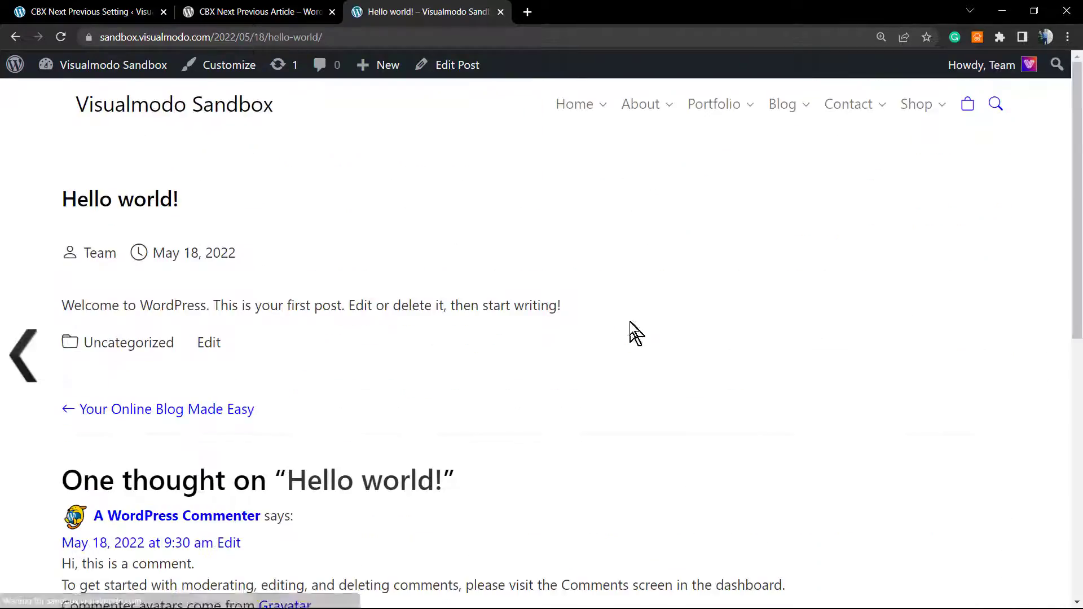
left_click(15, 366)
left_click(15, 366)
left_click(15, 366)
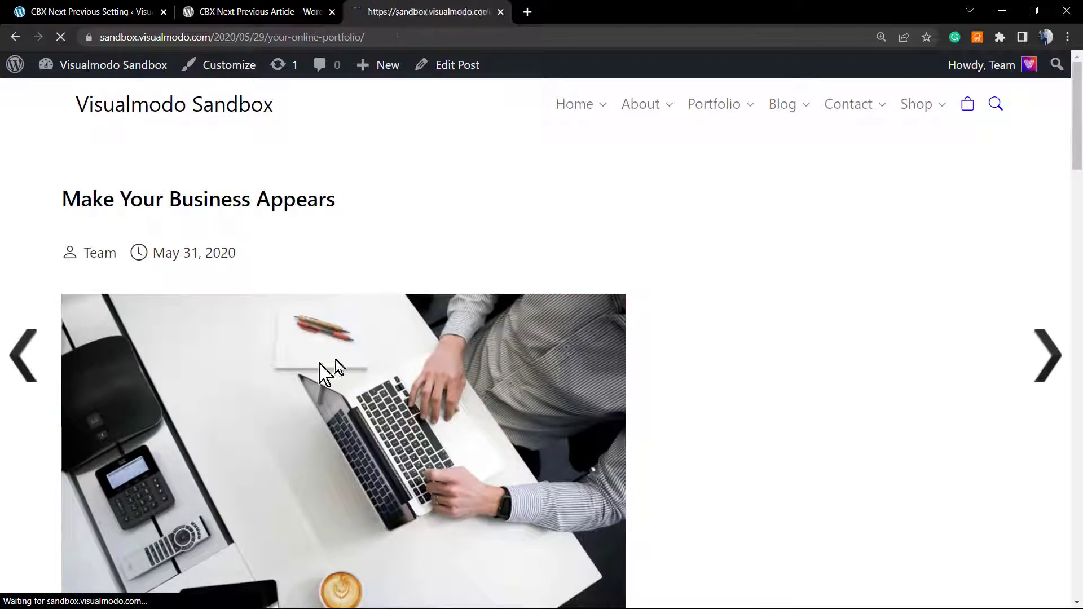
scroll(339, 358, "down", 15)
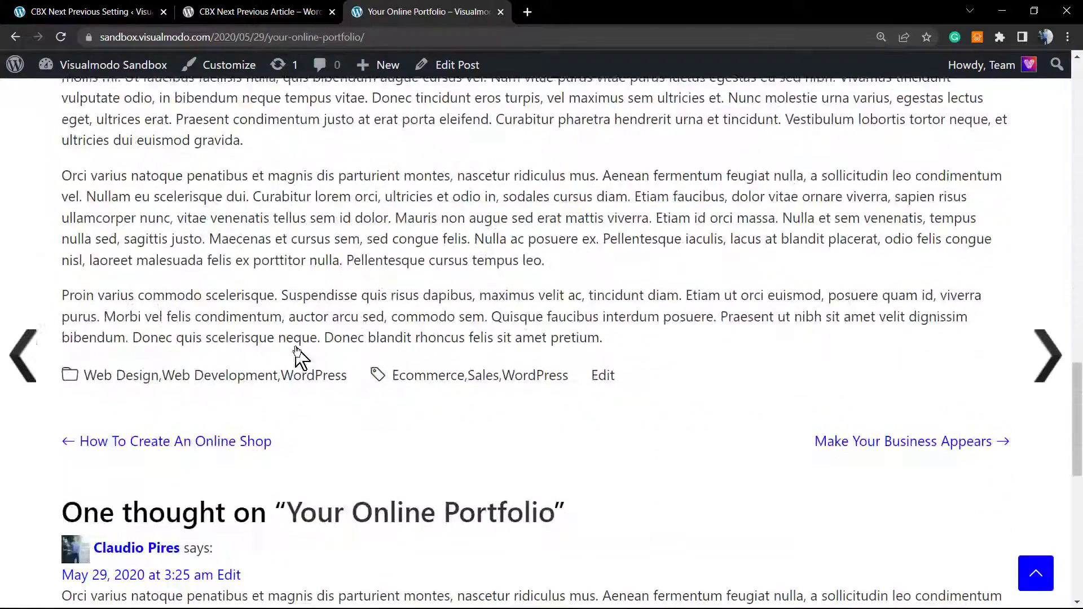
scroll(298, 353, "down", 6)
scroll(297, 352, "up", 5)
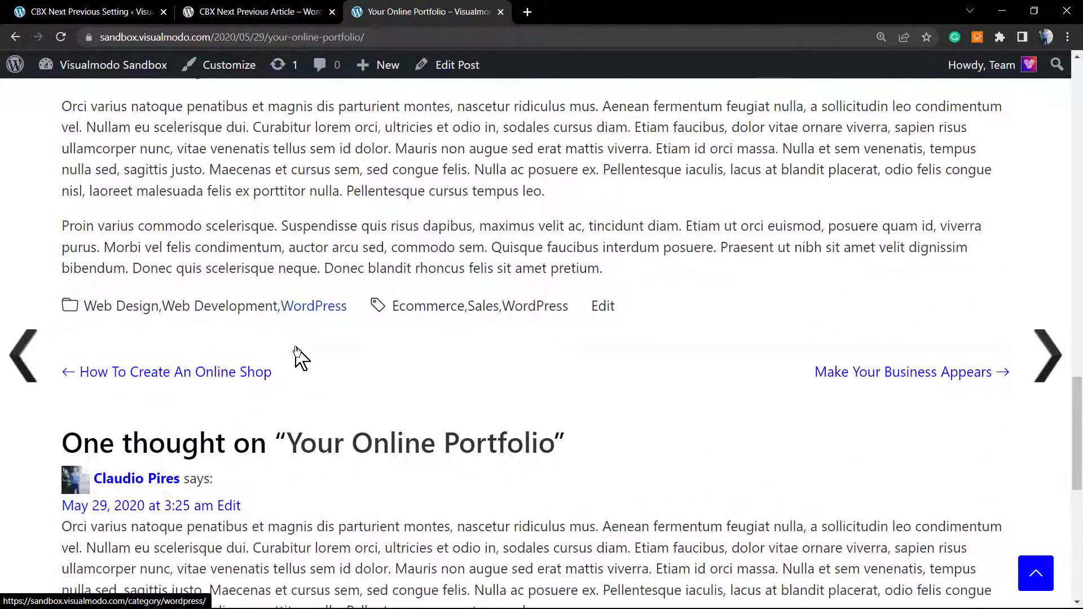
Highlight the next-post link text and scroll through the post to inspect the arrows.
left_click_drag(815, 381, 624, 358)
scroll(508, 370, "up", 7)
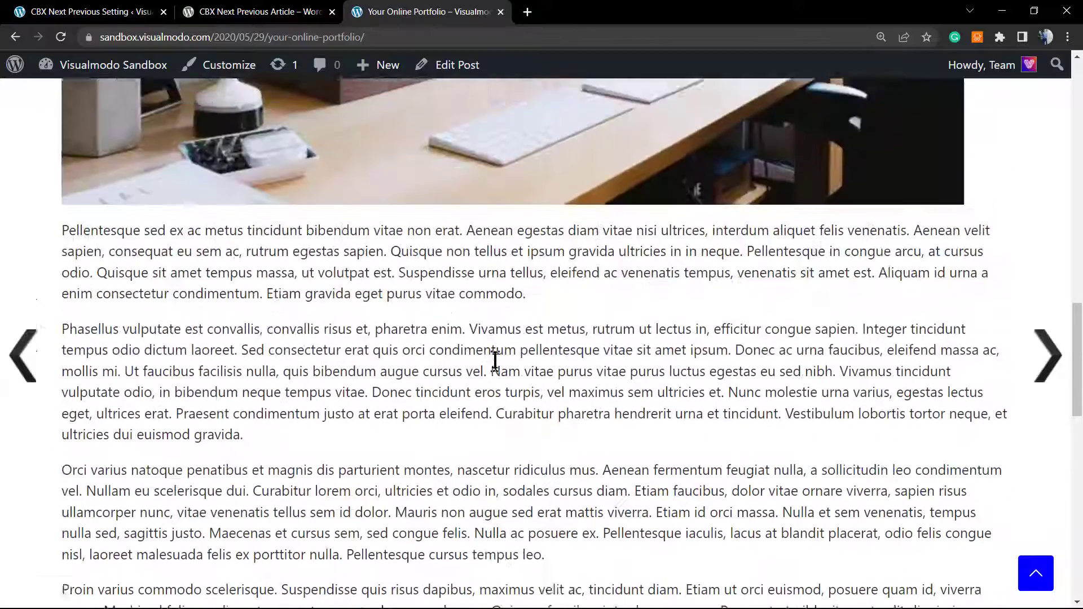
scroll(494, 357, "up", 10)
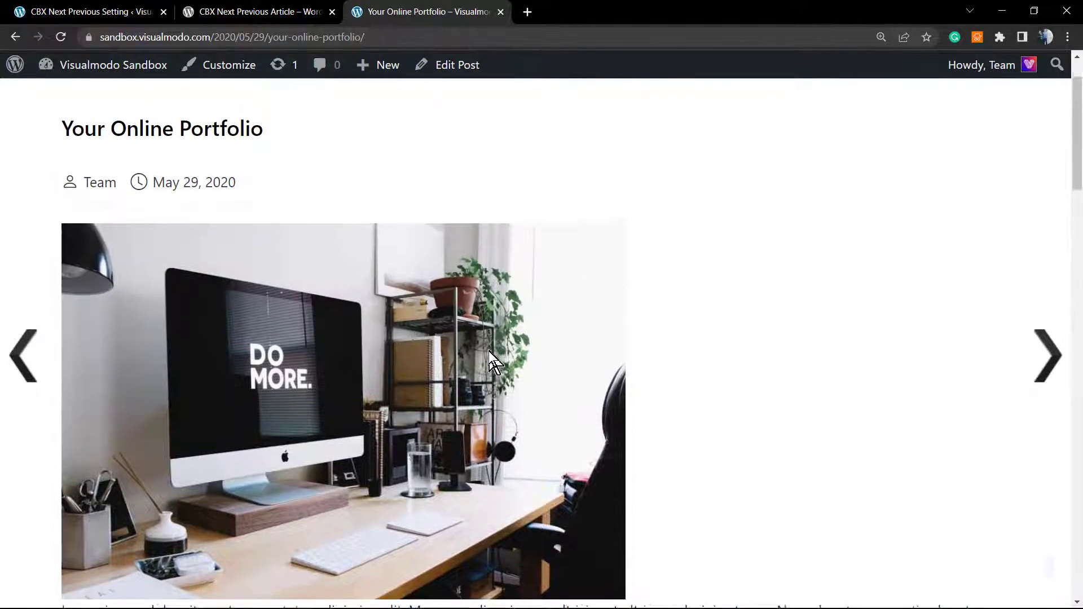
scroll(489, 351, "up", 2)
scroll(463, 341, "down", 15)
scroll(399, 340, "down", 15)
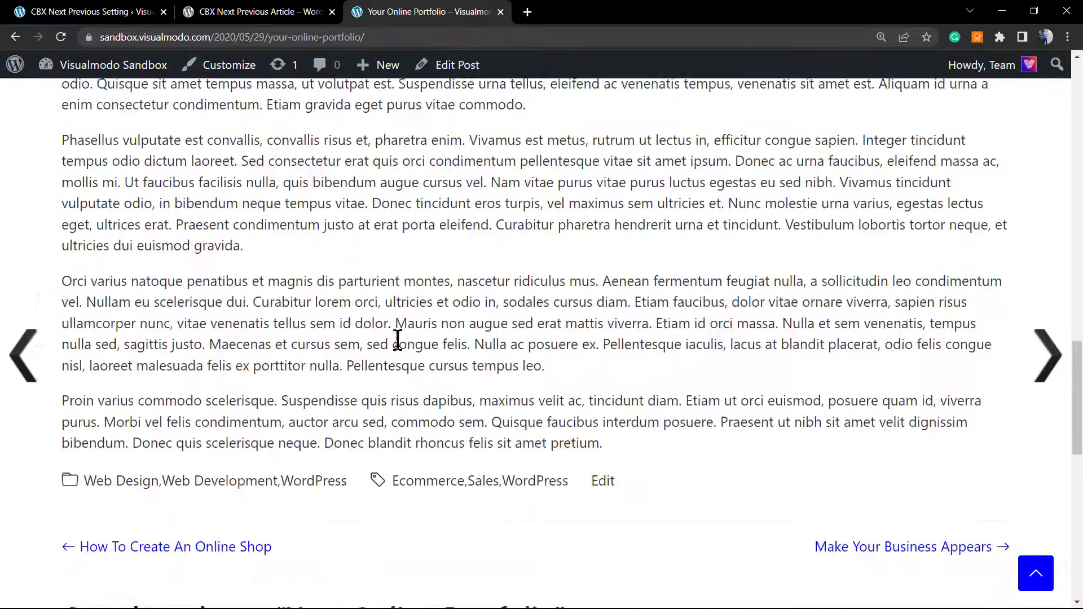
scroll(133, 211, "up", 3)
scroll(135, 214, "up", 20)
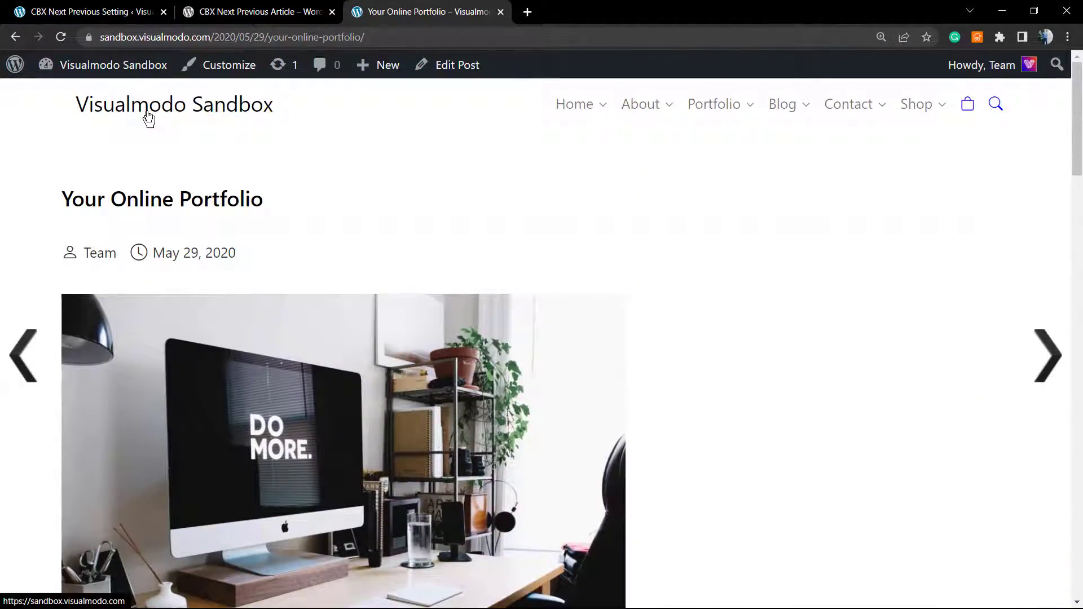
Scroll the homepage to check for the dark arrows, then open 'Your Online Blog Made Easy'.
left_click(146, 116)
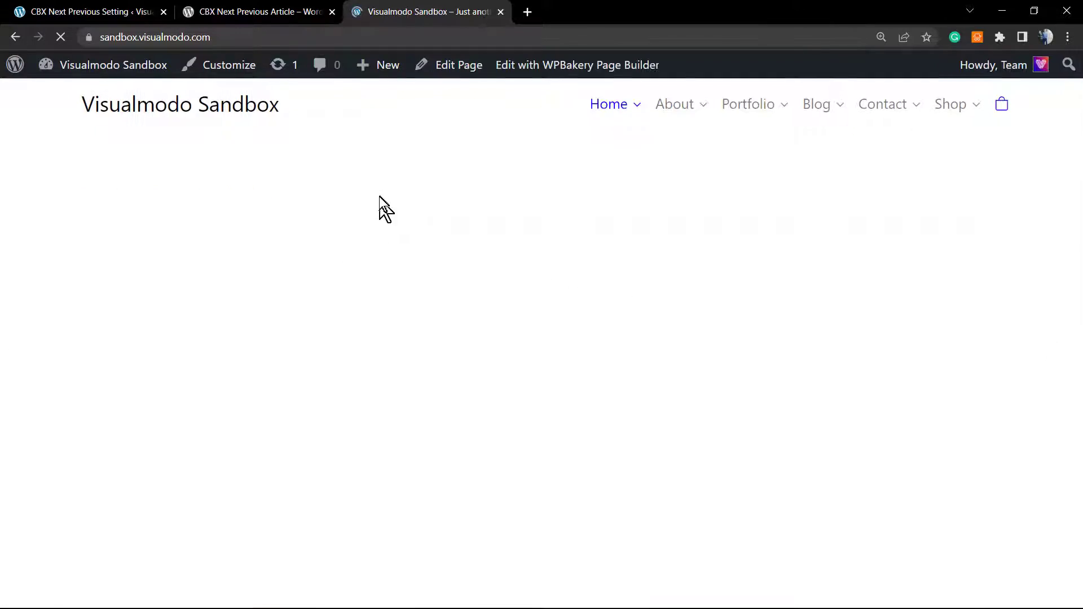
scroll(442, 313, "down", 9)
scroll(439, 320, "down", 15)
scroll(408, 339, "down", 10)
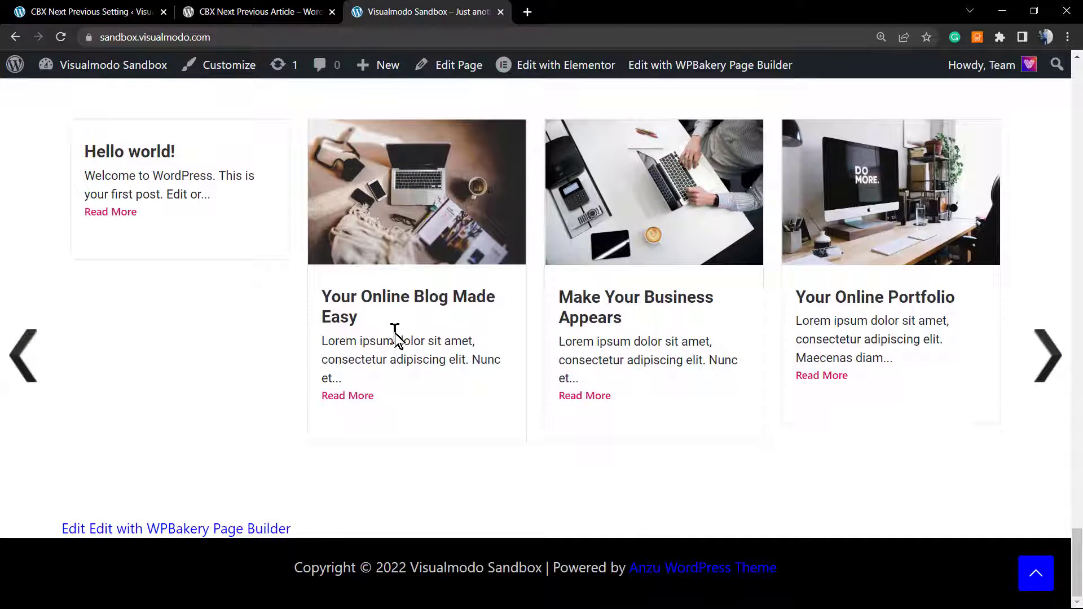
scroll(394, 344, "up", 4)
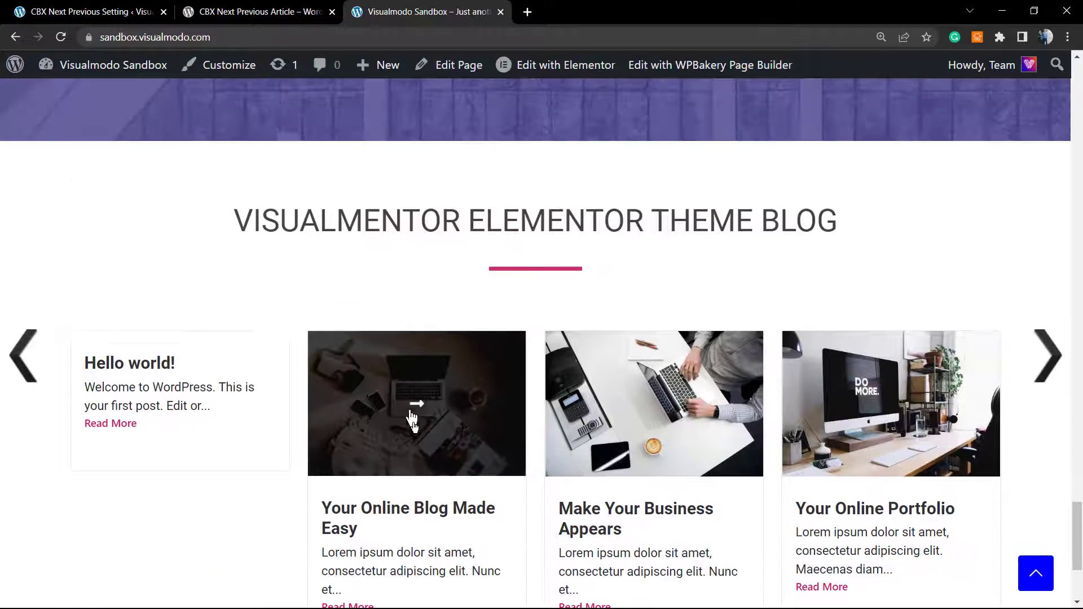
left_click(423, 513)
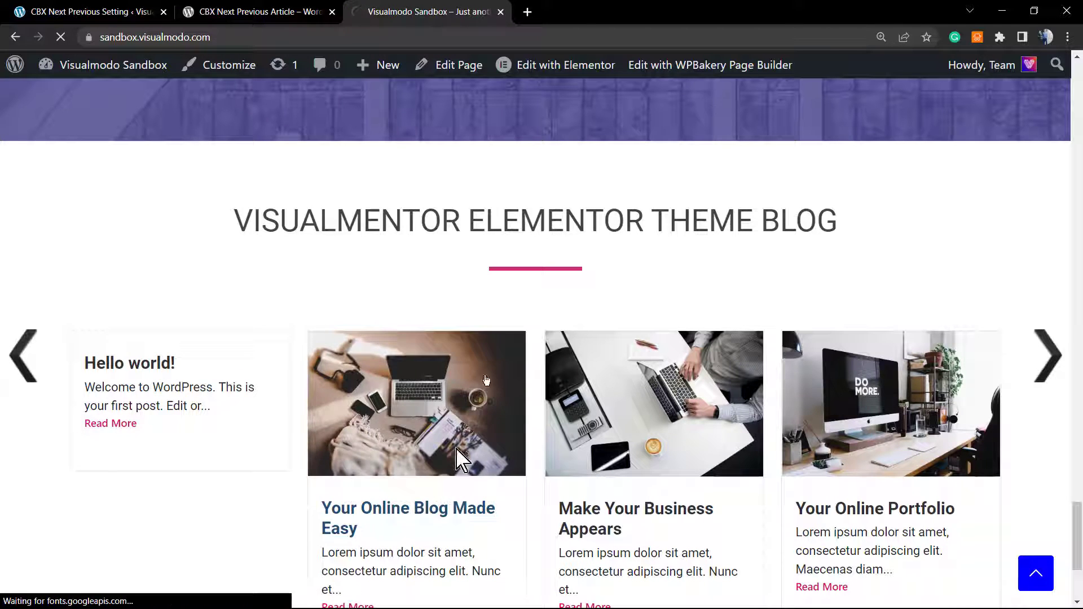
left_click(249, 12)
Set Show in Home page to No under Basic Settings and save the settings.
left_click(141, 12)
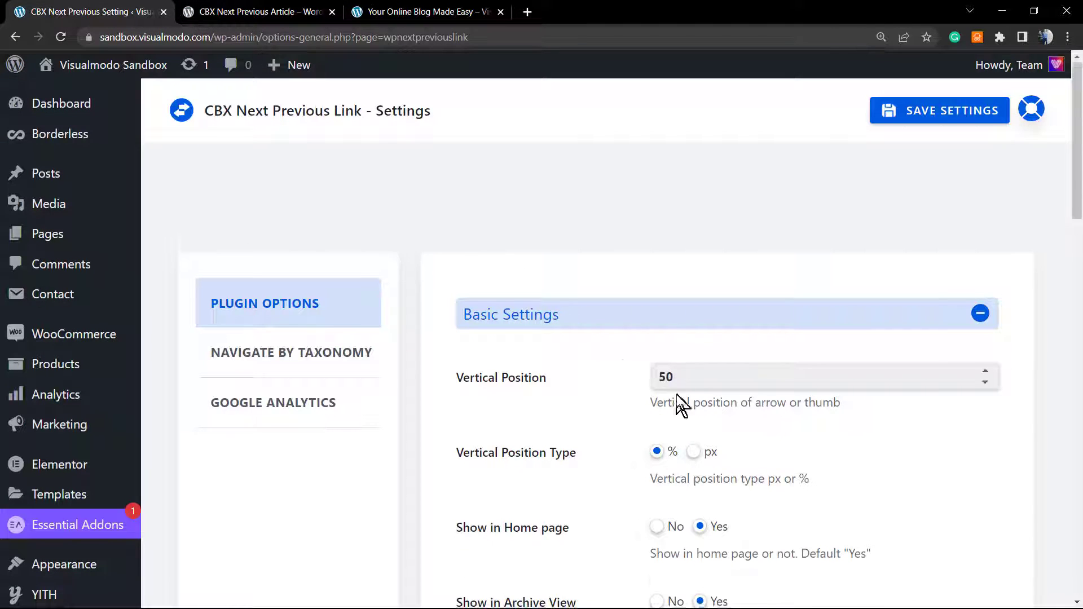
scroll(683, 398, "down", 4)
scroll(688, 403, "down", 1)
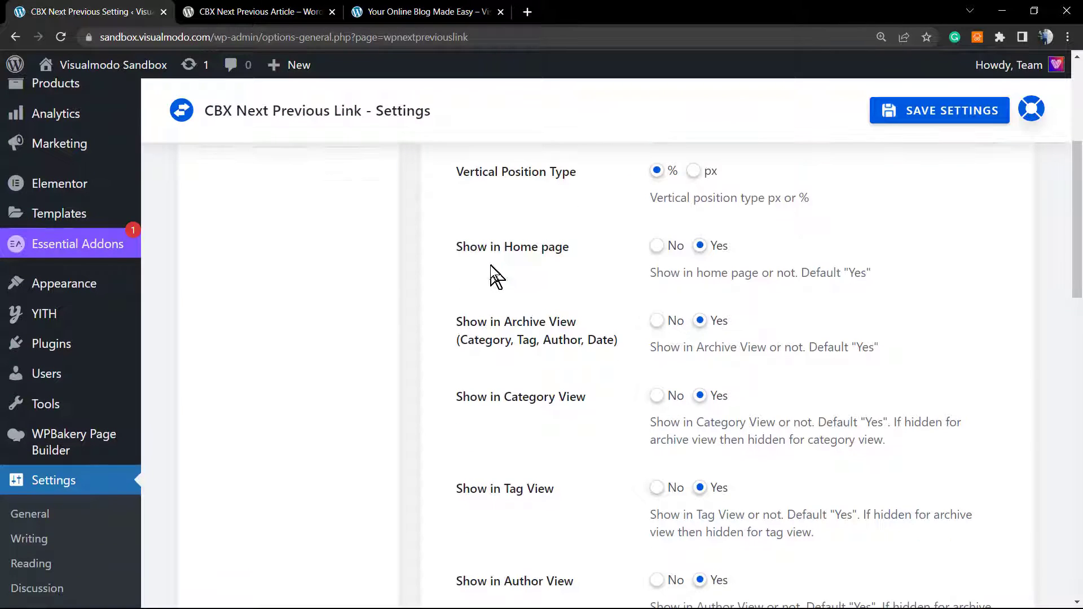
scroll(490, 265, "up", 4)
scroll(525, 367, "down", 2)
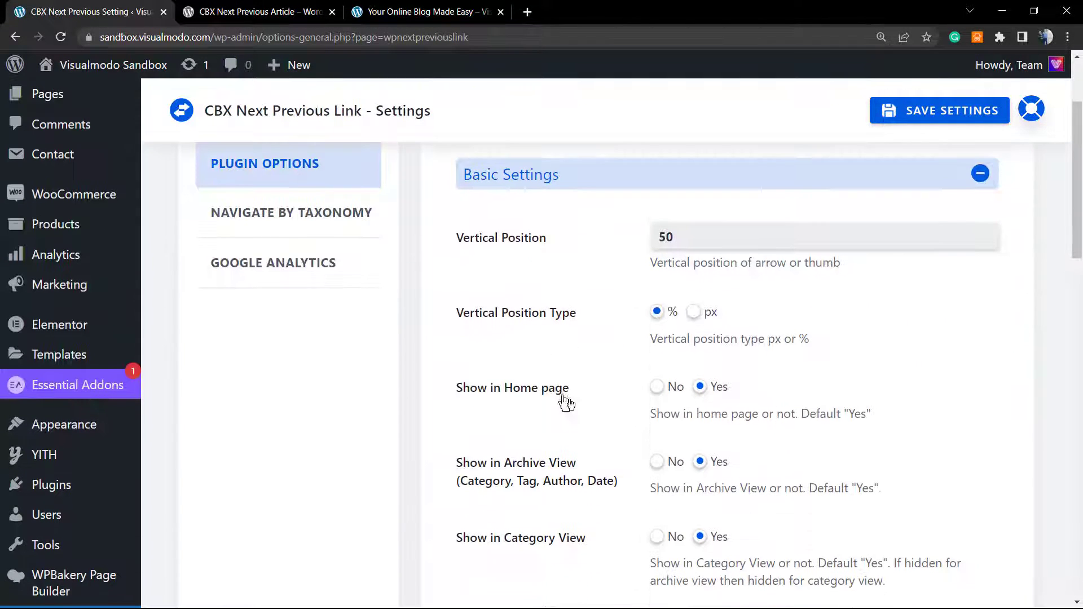
left_click(675, 395)
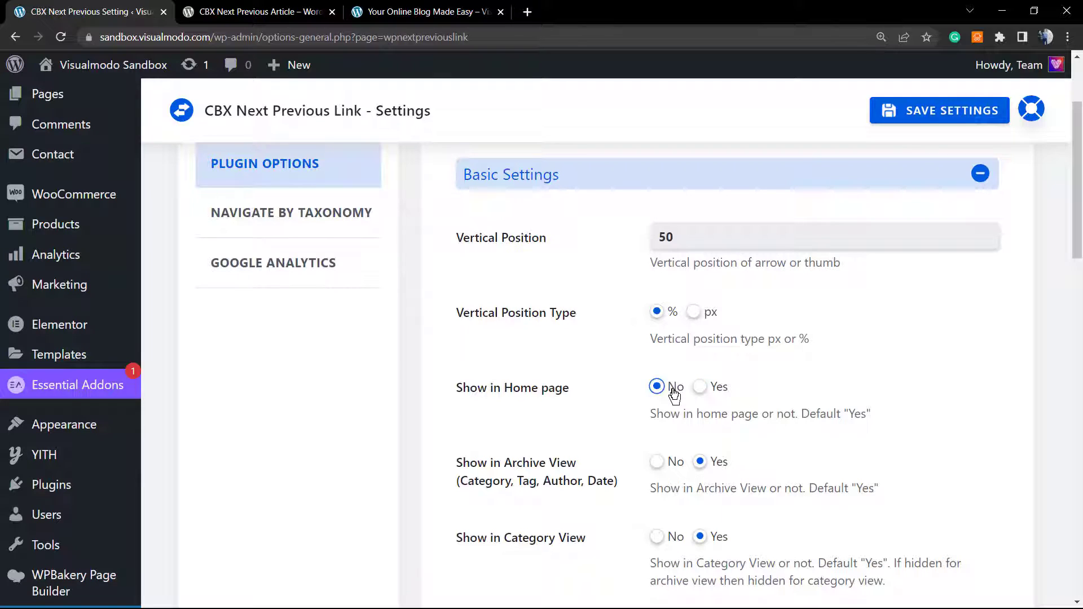
left_click(925, 116)
left_click(924, 116)
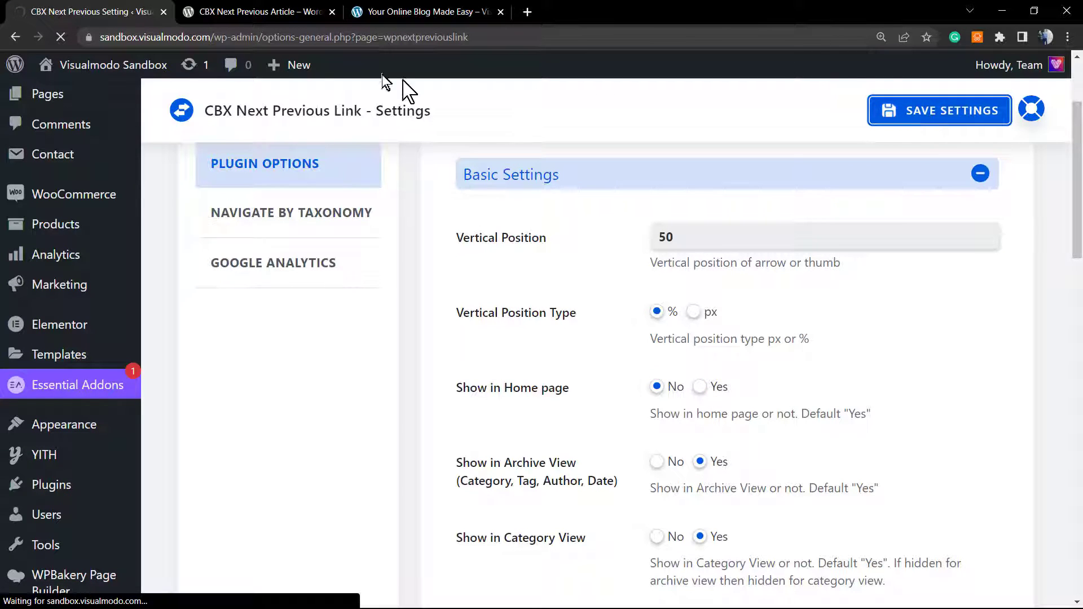
Check the homepage no longer shows the arrows, then open Blog > Blog Masonry.
left_click(265, 13)
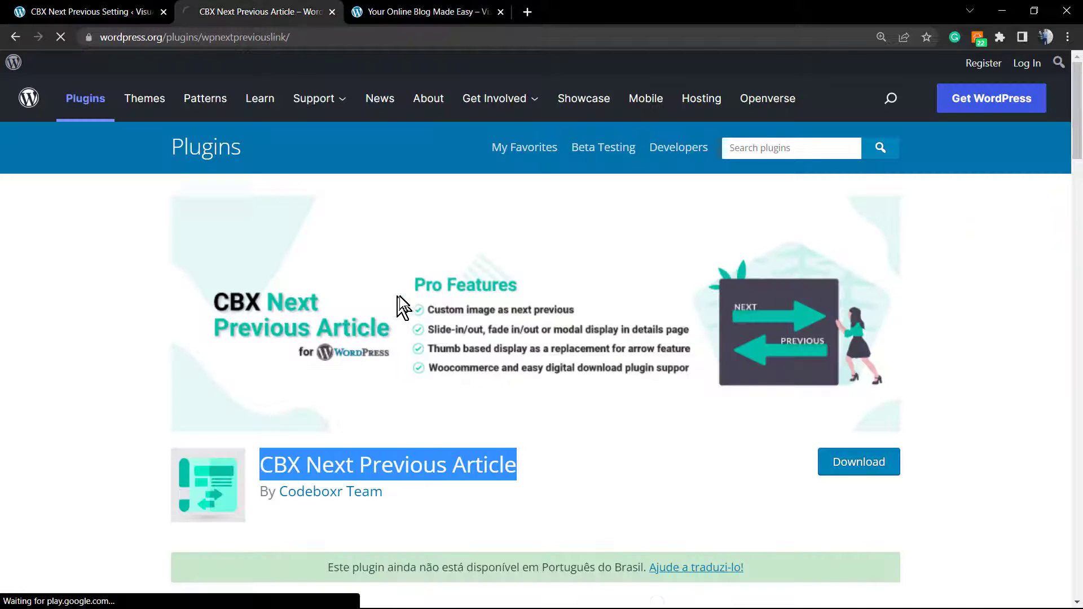
left_click(404, 13)
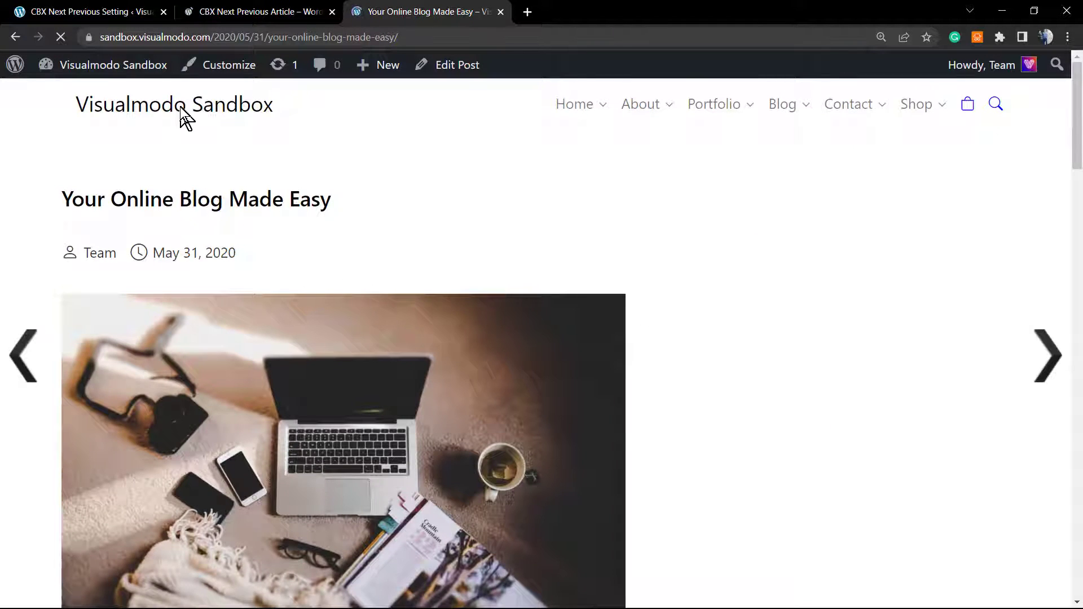
left_click(181, 107)
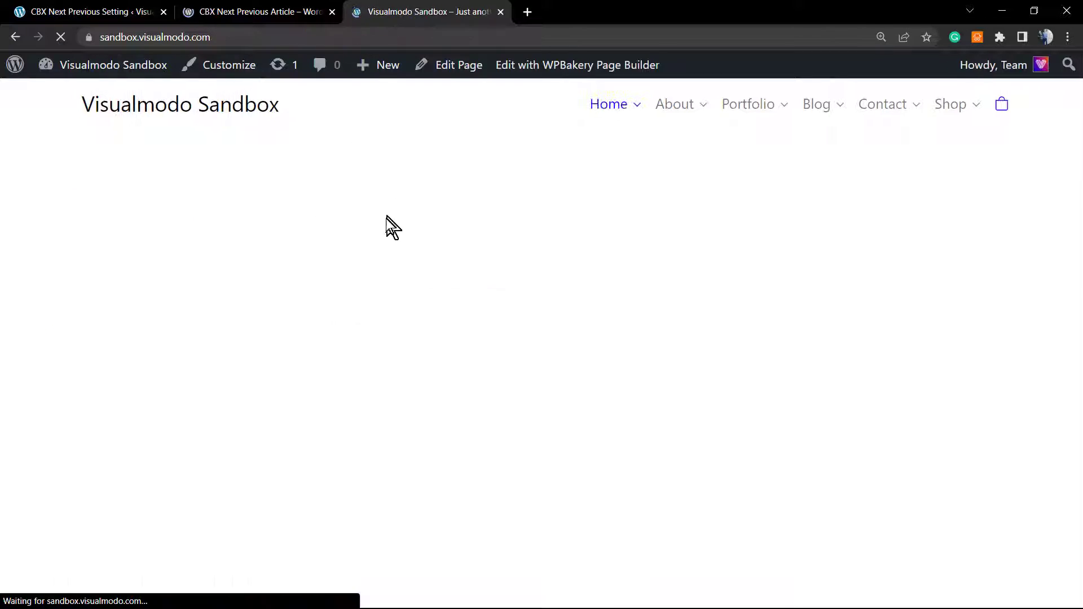
scroll(292, 285, "down", 6)
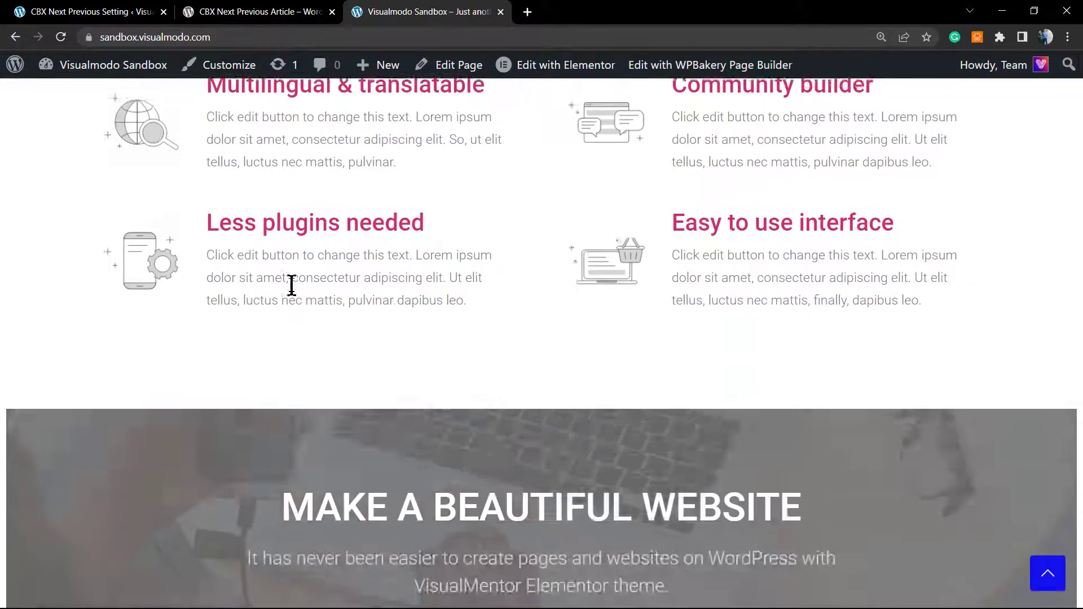
scroll(292, 285, "up", 6)
mouse_move(810, 113)
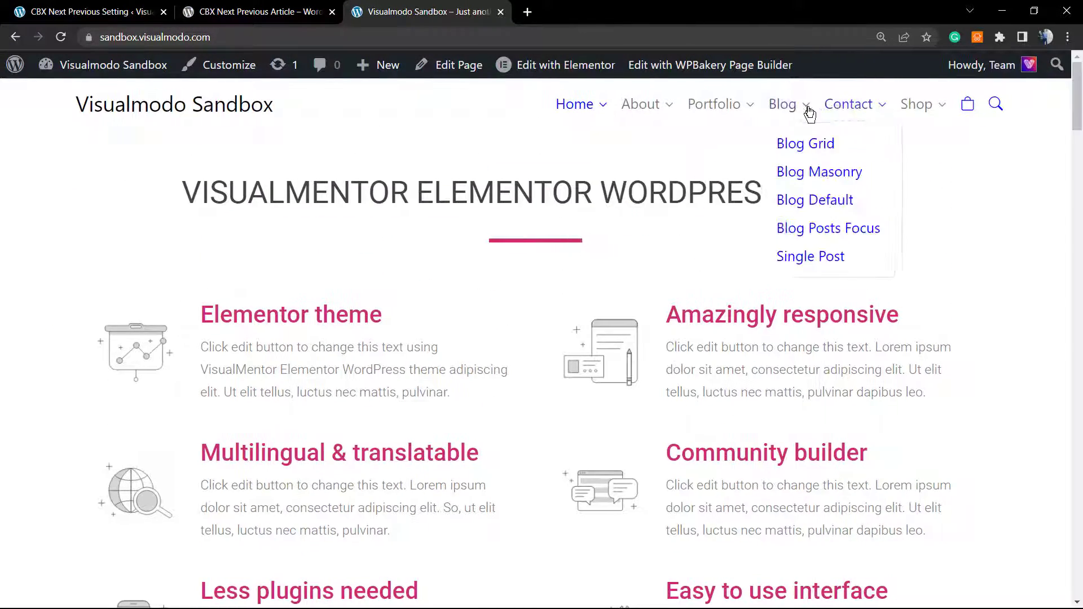
left_click(791, 172)
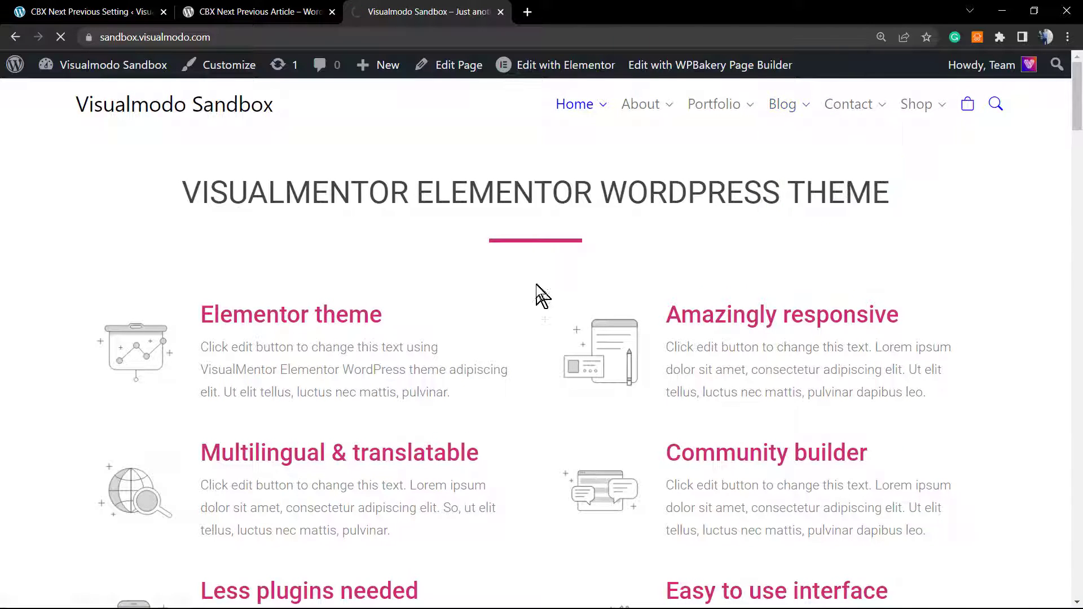
scroll(395, 339, "down", 3)
Open 'Your Online Blog Made Easy' from the masonry grid and scroll to see its dark arrows.
left_click(386, 285)
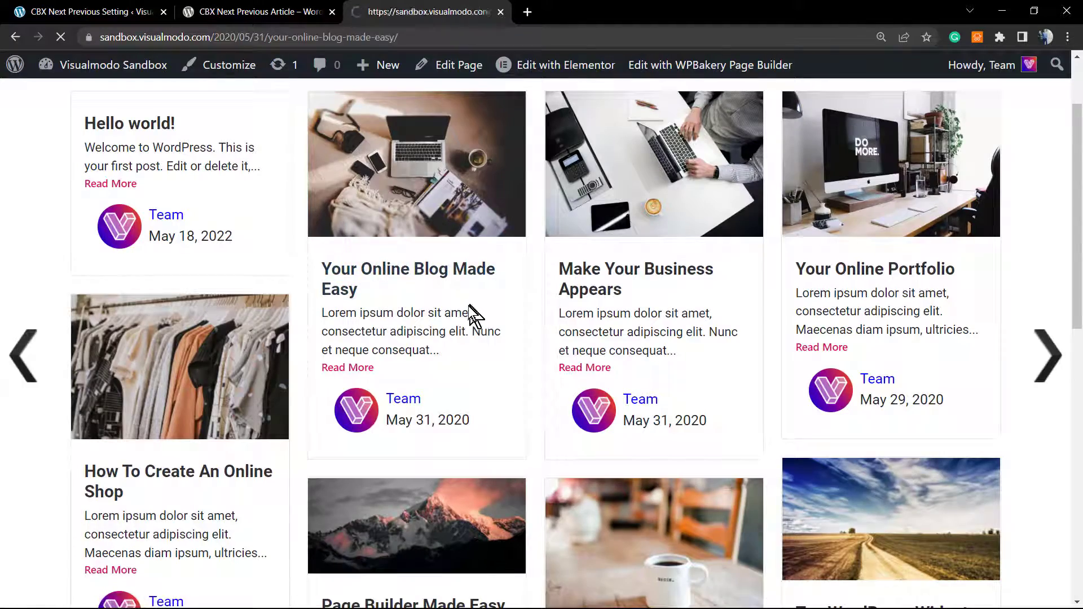
scroll(437, 327, "down", 10)
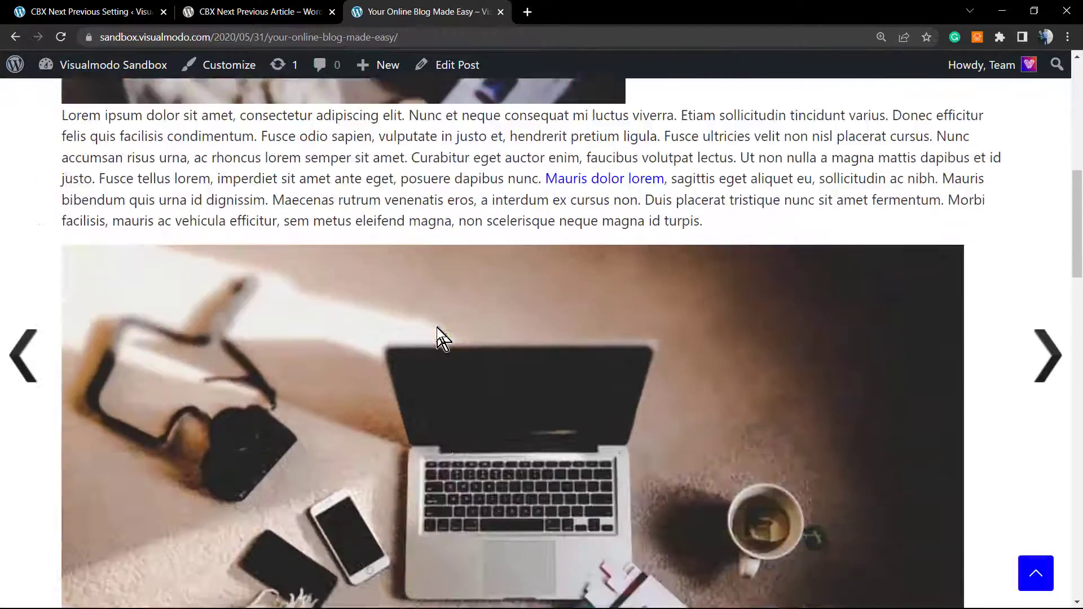
scroll(437, 327, "down", 15)
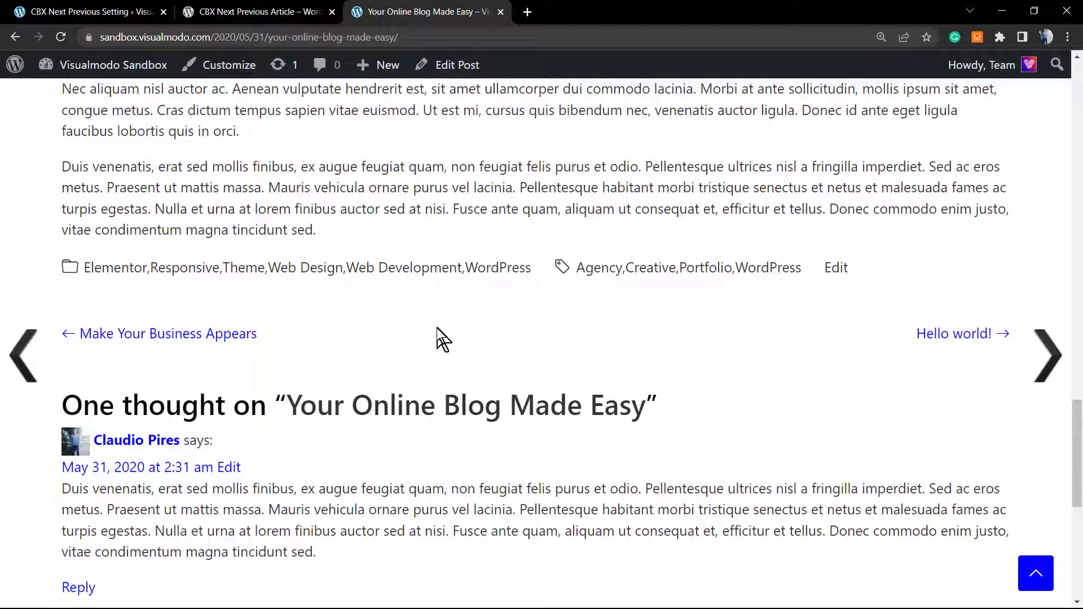
scroll(438, 329, "up", 2)
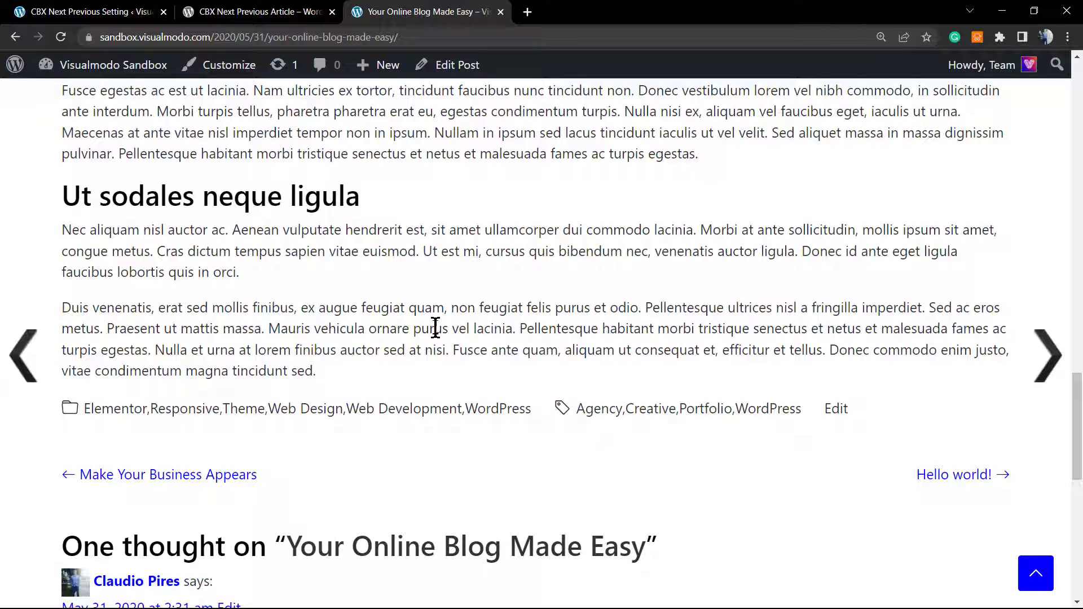
scroll(436, 329, "down", 6)
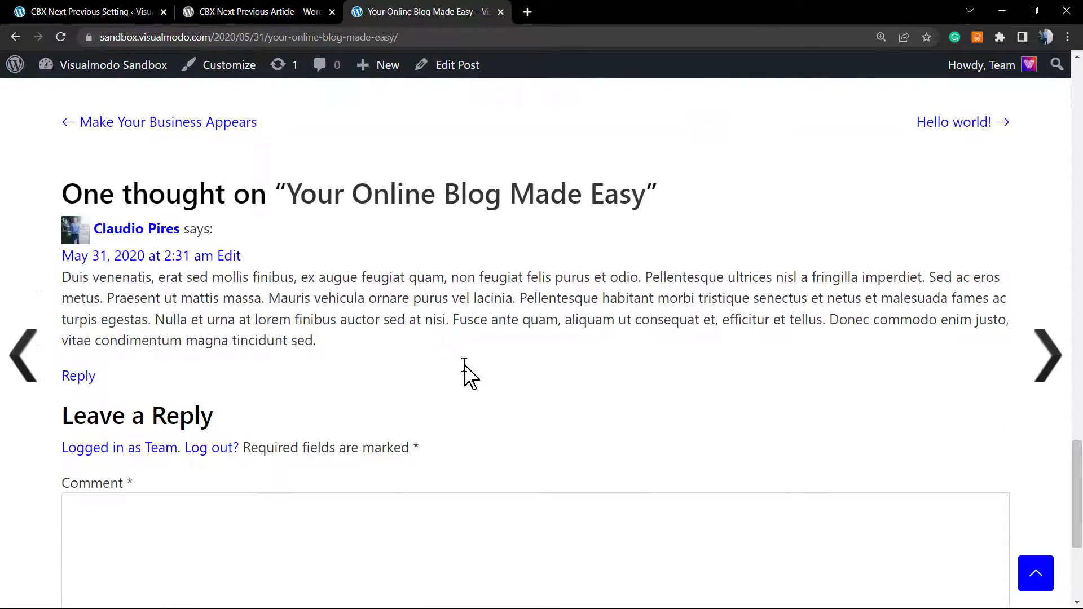
scroll(465, 365, "up", 4)
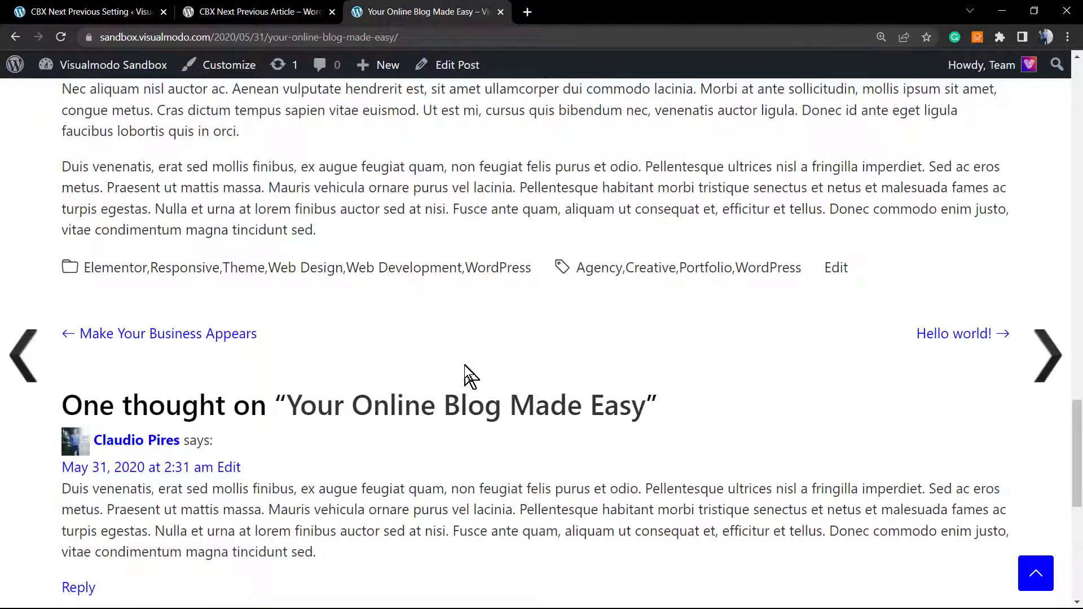
scroll(465, 364, "up", 13)
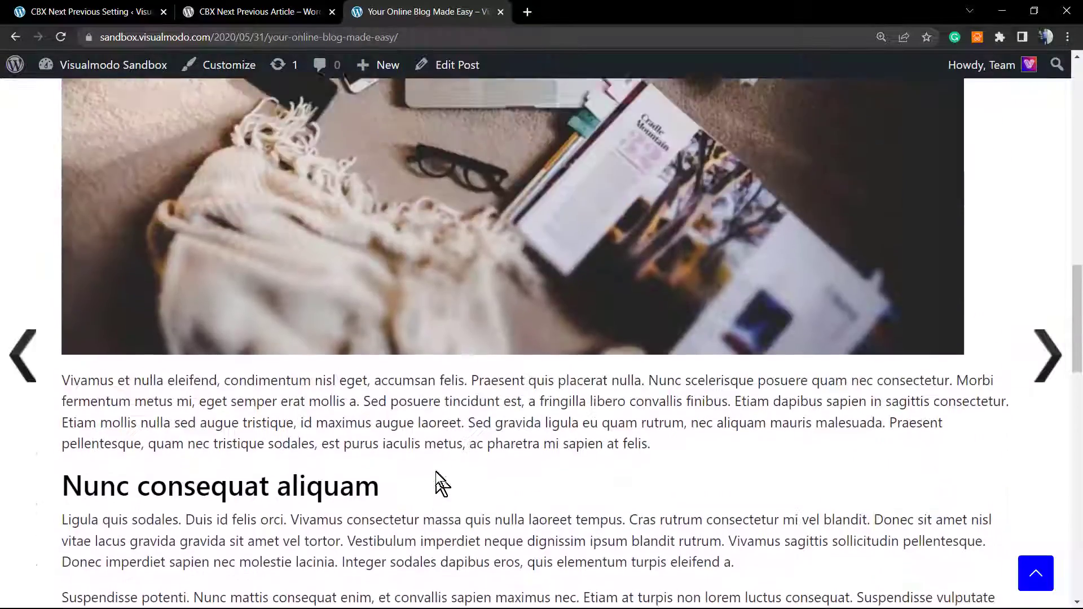
scroll(435, 474, "up", 12)
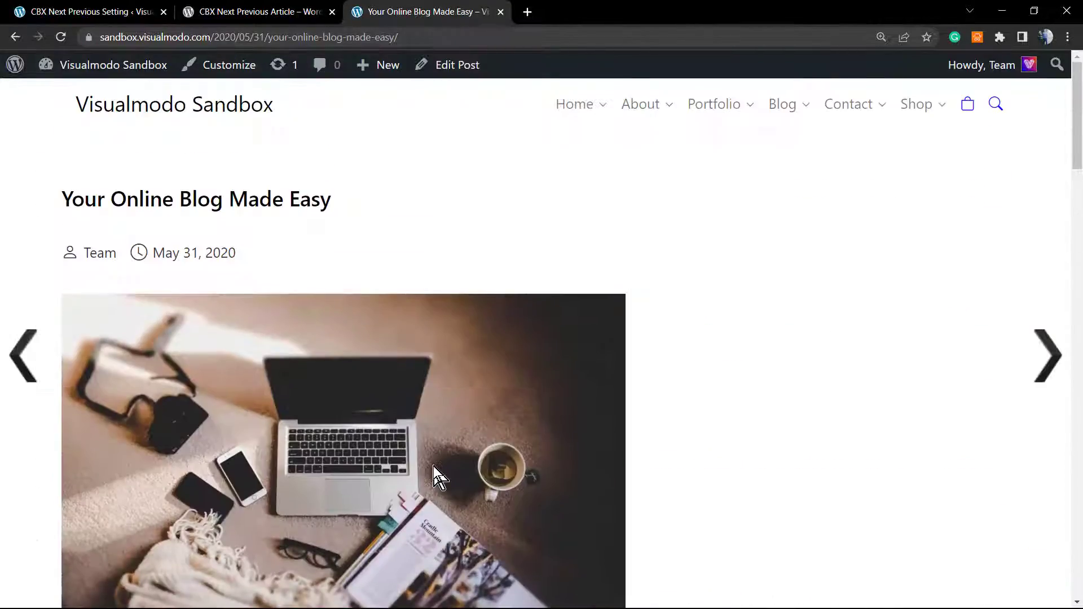
scroll(433, 466, "down", 18)
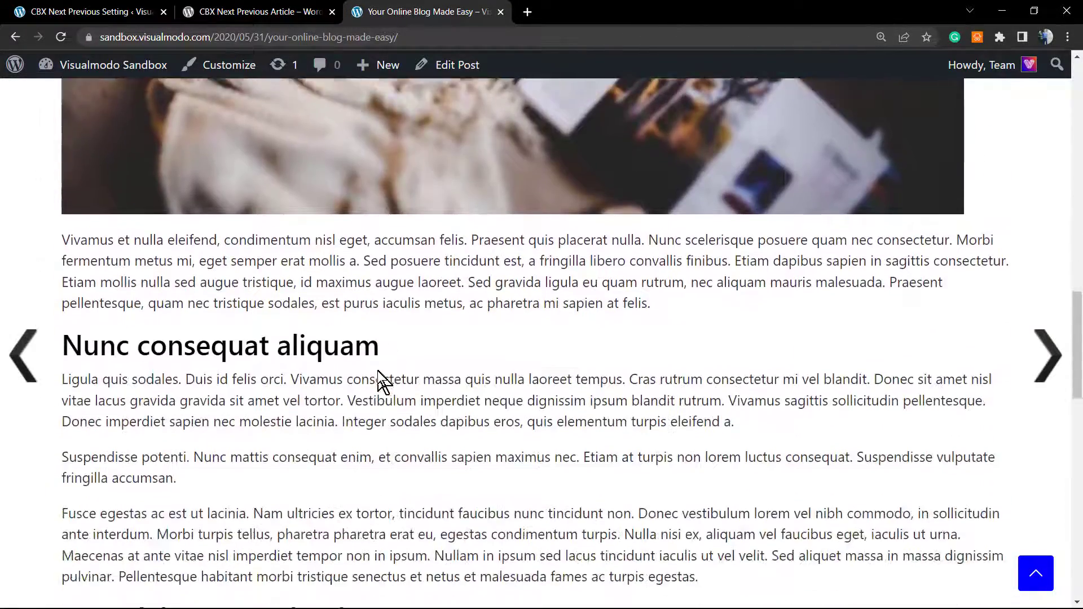
scroll(378, 371, "down", 17)
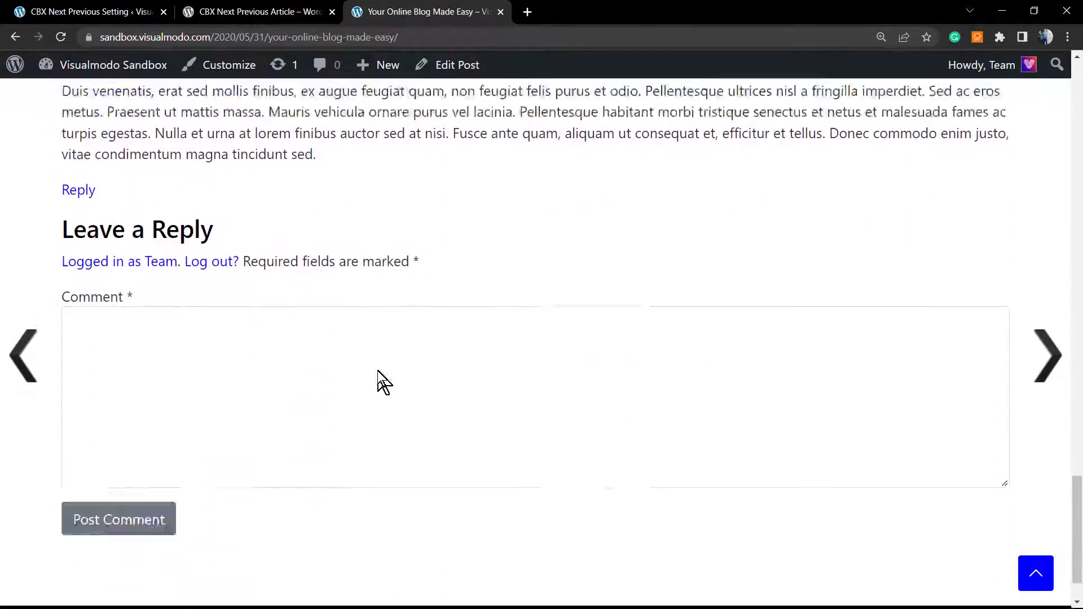
scroll(378, 371, "down", 2)
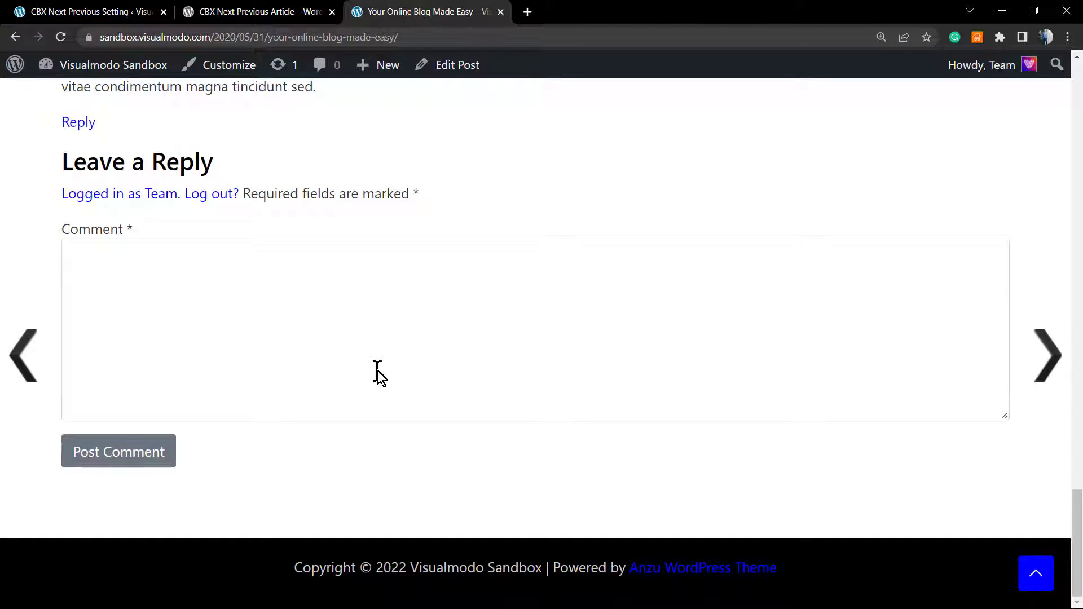
scroll(377, 370, "up", 3)
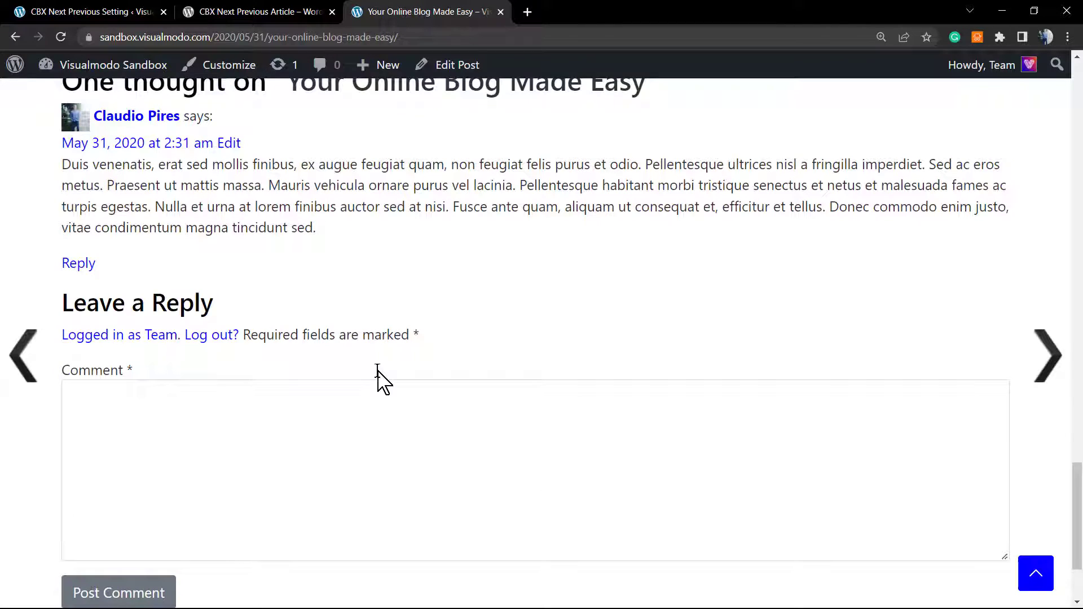